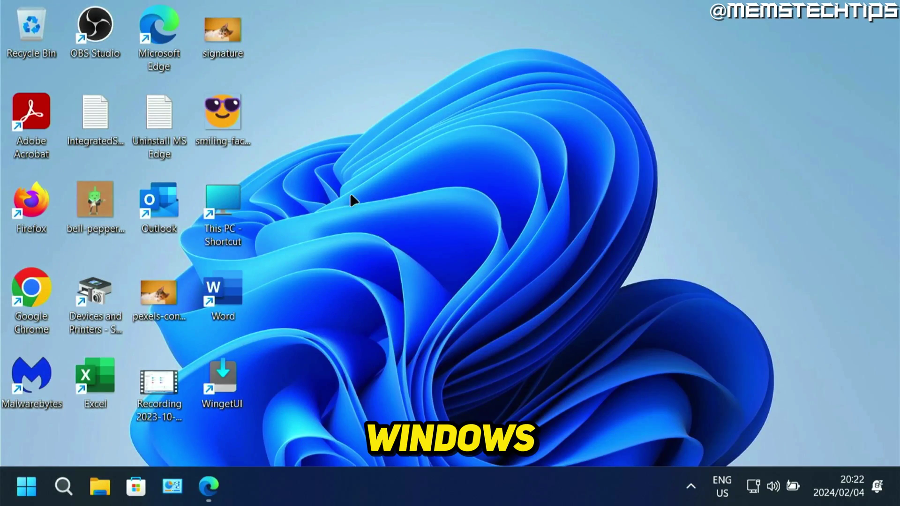
Open This PC and check that FLASH DRIVE (H:) shows 14.8 GB free of 14.8 GB
{"action": "double_click", "coordinate": [221, 202]}
{"action": "left_click", "coordinate": [731, 221]}
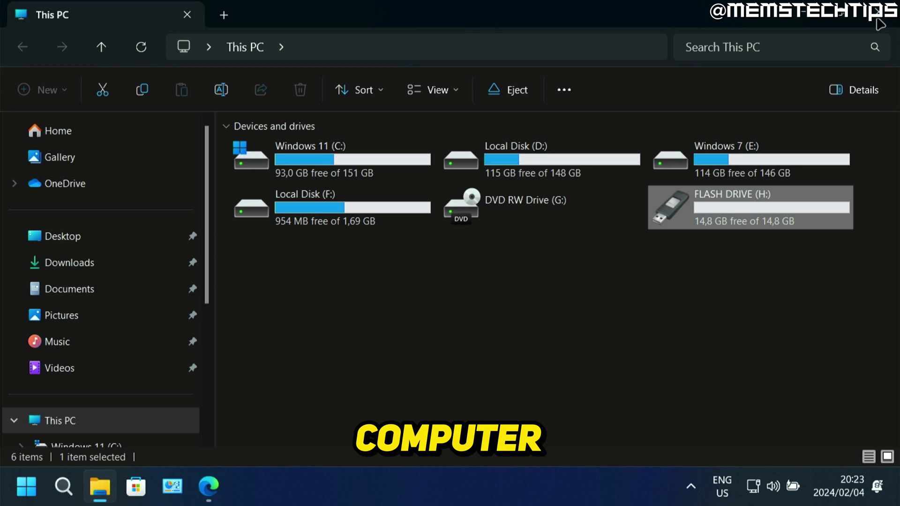
Close File Explorer and open the official rufus.ie site from the Rufus search in Edge
{"action": "left_click", "coordinate": [882, 19]}
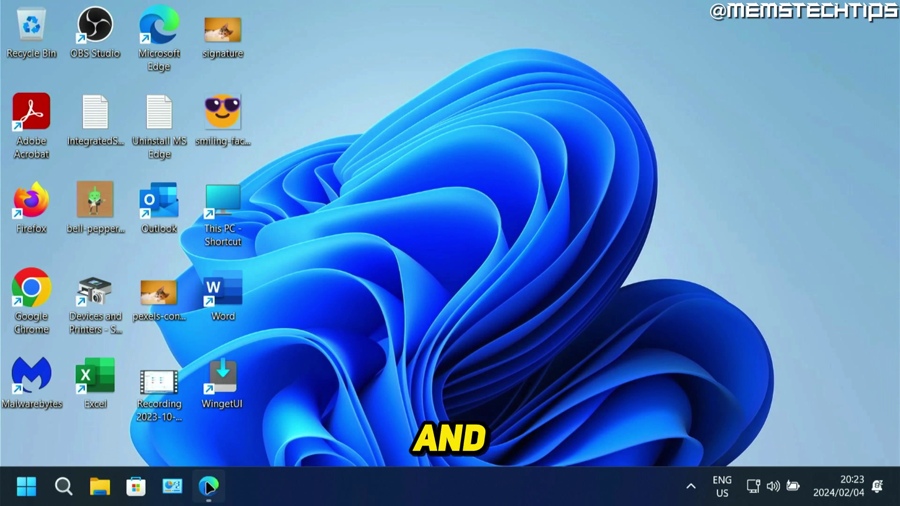
{"action": "left_click", "coordinate": [208, 487]}
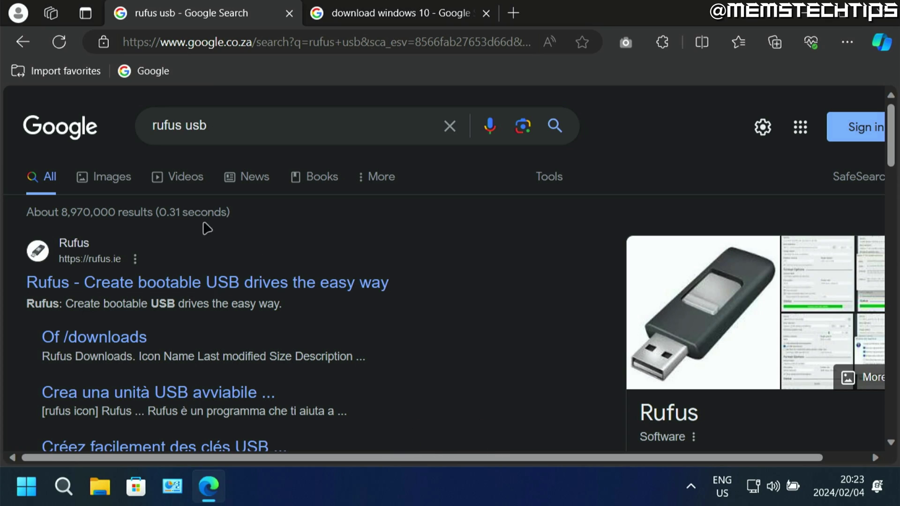
{"action": "left_click", "coordinate": [172, 291]}
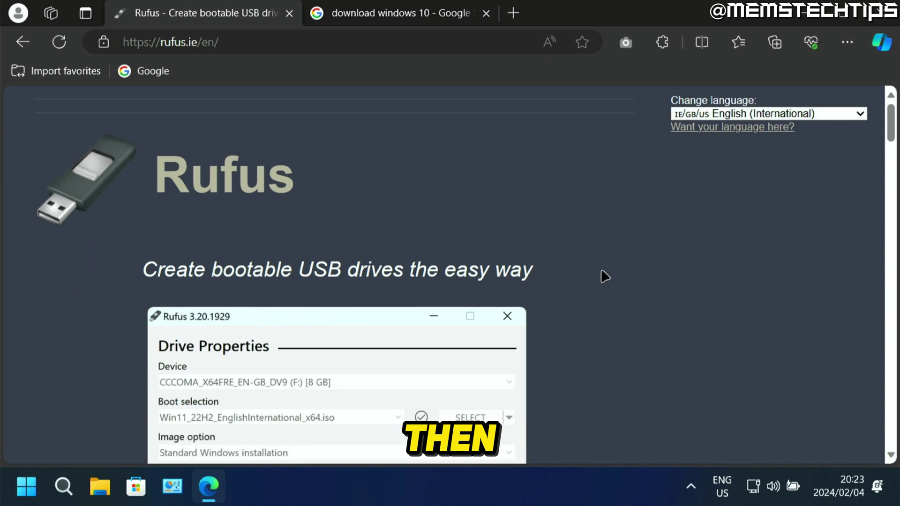
Download rufus-4.4.exe from Latest releases and launch it
{"action": "scroll", "coordinate": [600, 269], "scroll_direction": "down", "scroll_amount": 10}
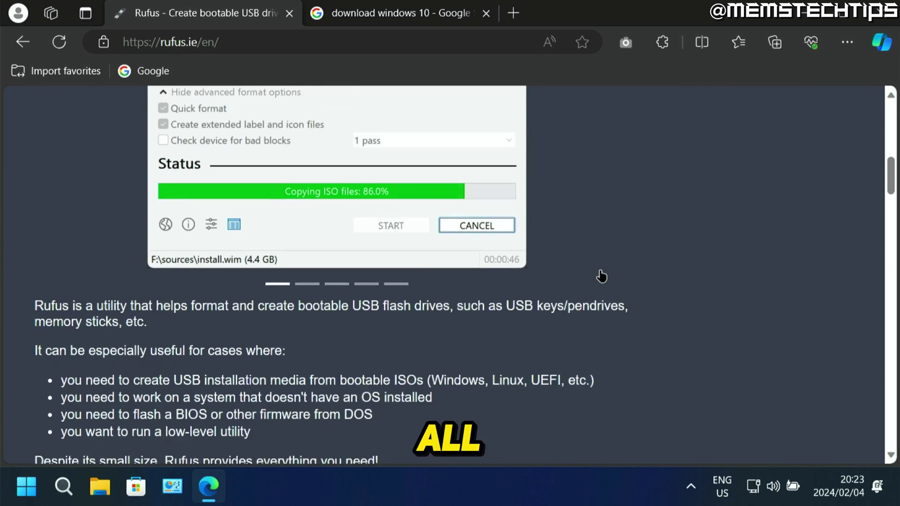
{"action": "scroll", "coordinate": [601, 276], "scroll_direction": "down", "scroll_amount": 8}
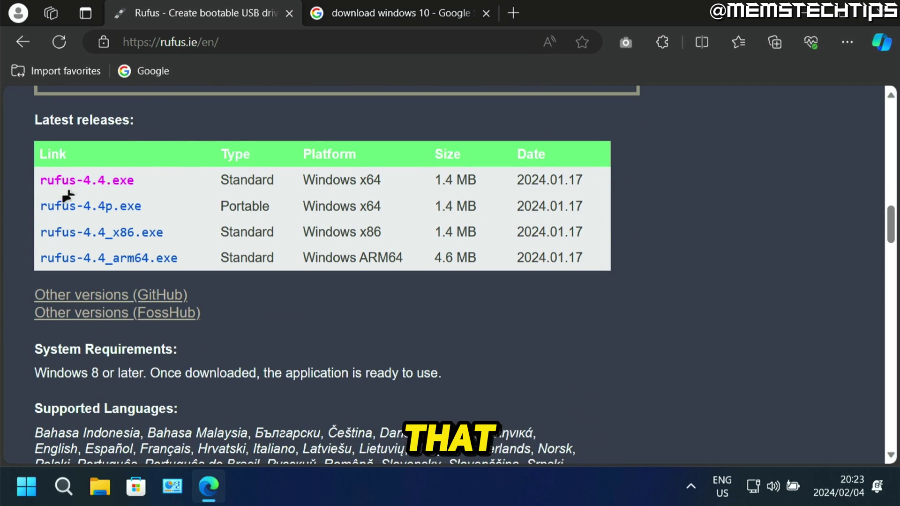
{"action": "left_click", "coordinate": [101, 182]}
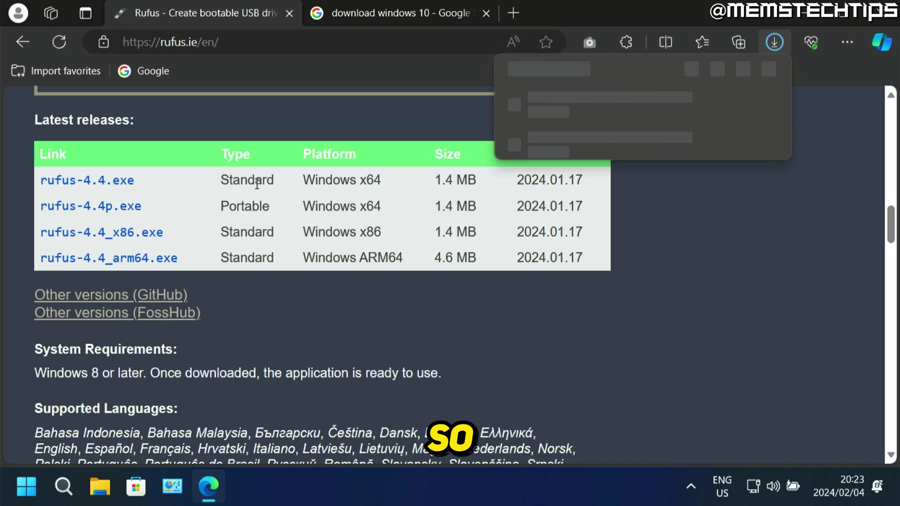
{"action": "left_click", "coordinate": [561, 111]}
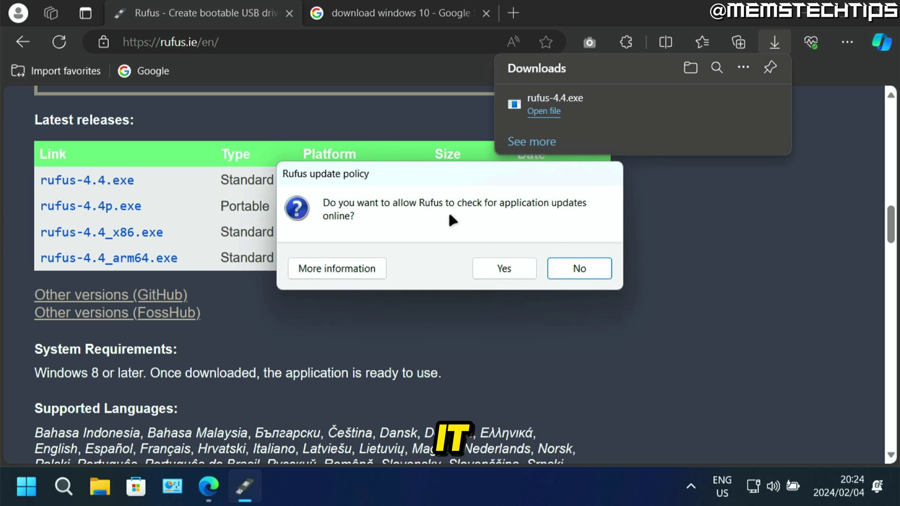
Allow Rufus to check for updates online and choose FLASH DRIVE (H:) [16 GB] as the device
{"action": "left_click", "coordinate": [516, 265]}
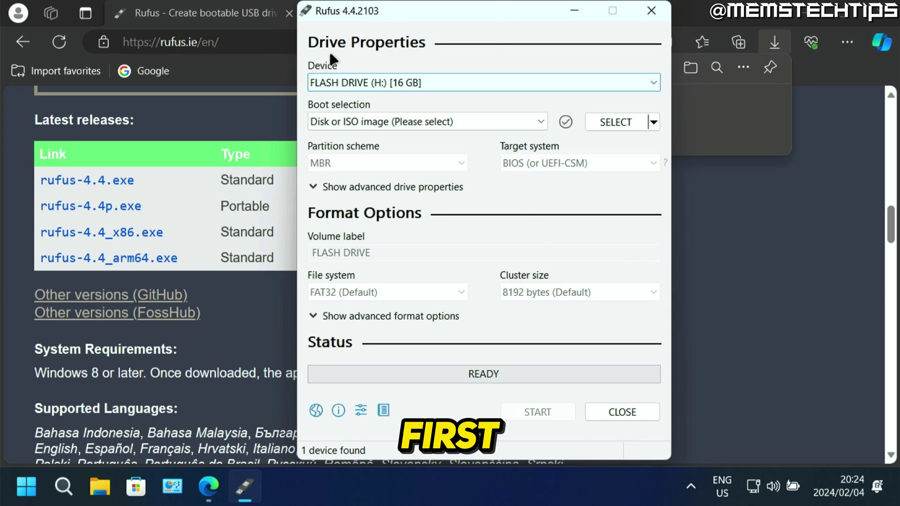
{"action": "left_click", "coordinate": [352, 82]}
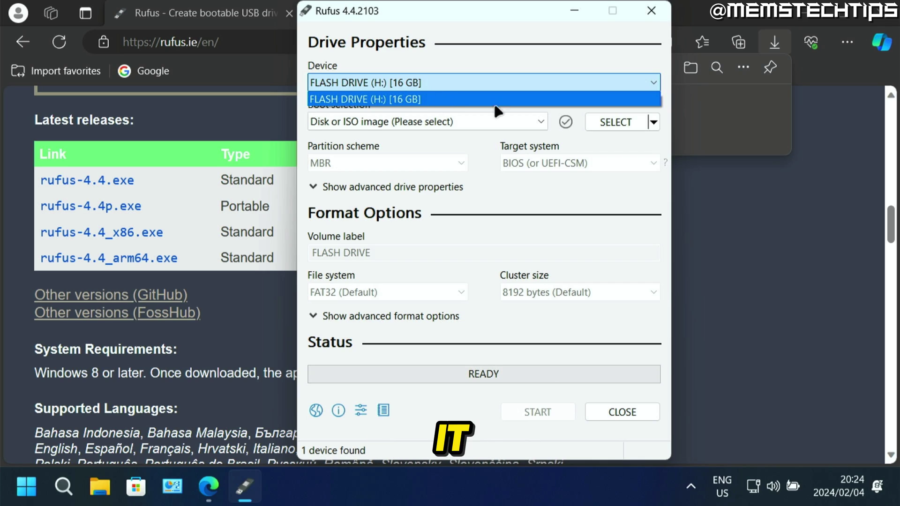
{"action": "left_click", "coordinate": [441, 99]}
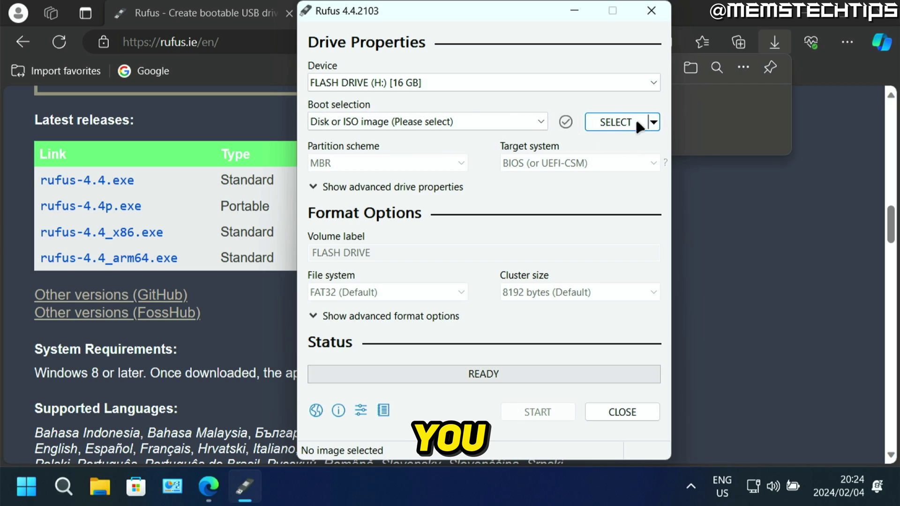
From the 'download windows 10' results tab, open Microsoft's Download Windows 10 page and scroll down it
{"action": "left_click", "coordinate": [203, 8]}
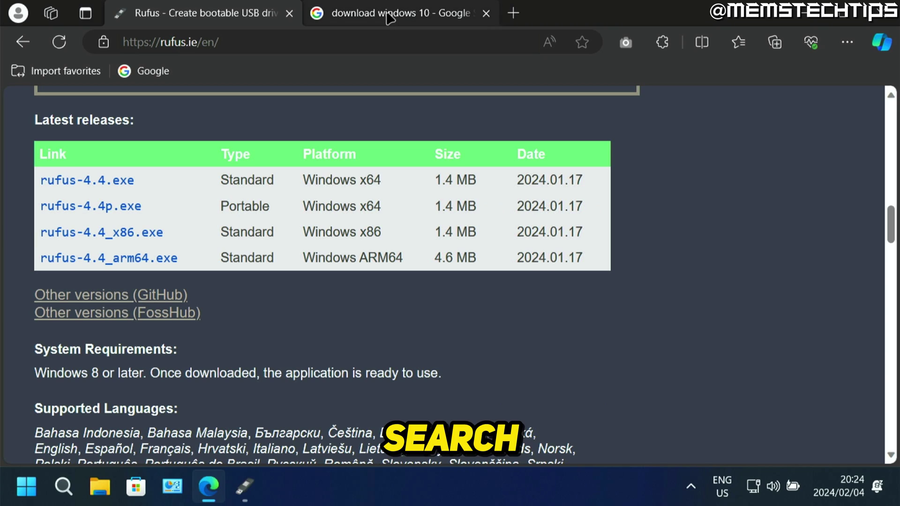
{"action": "left_click", "coordinate": [387, 17]}
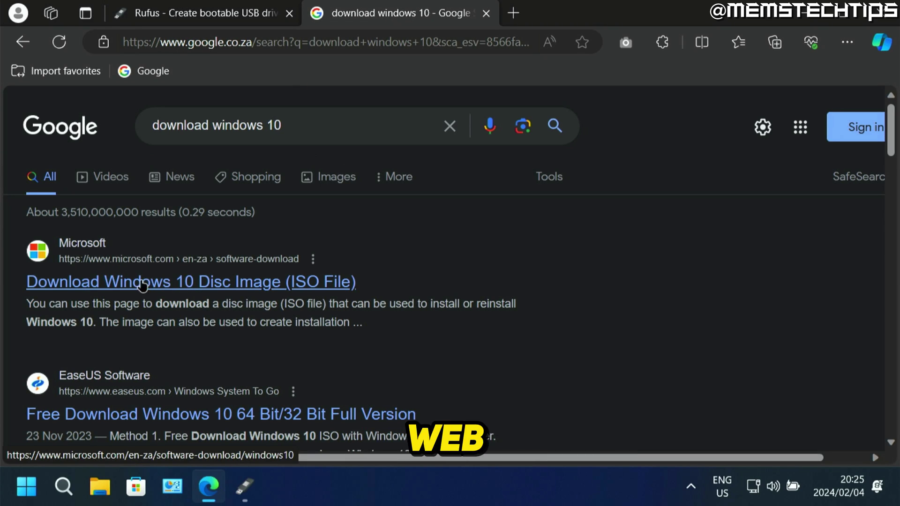
{"action": "left_click", "coordinate": [201, 288]}
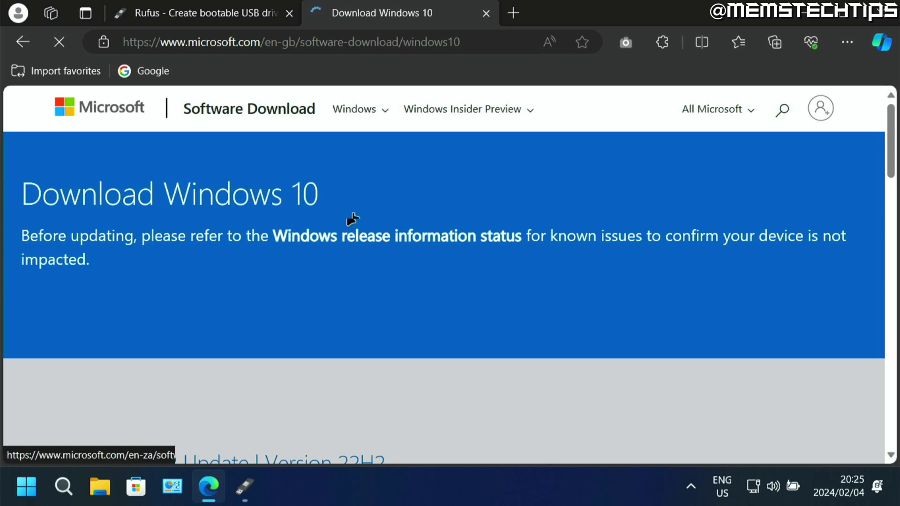
{"action": "left_click_drag", "start_coordinate": [891, 129], "coordinate": [896, 199]}
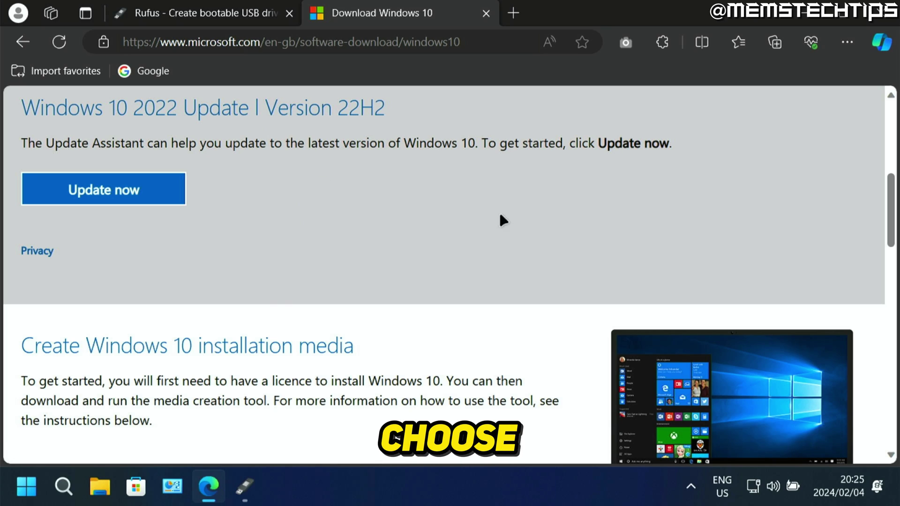
Load Windows10-22H2x64.iso into Rufus, then switch the SELECT button to DOWNLOAD
{"action": "left_click", "coordinate": [245, 490]}
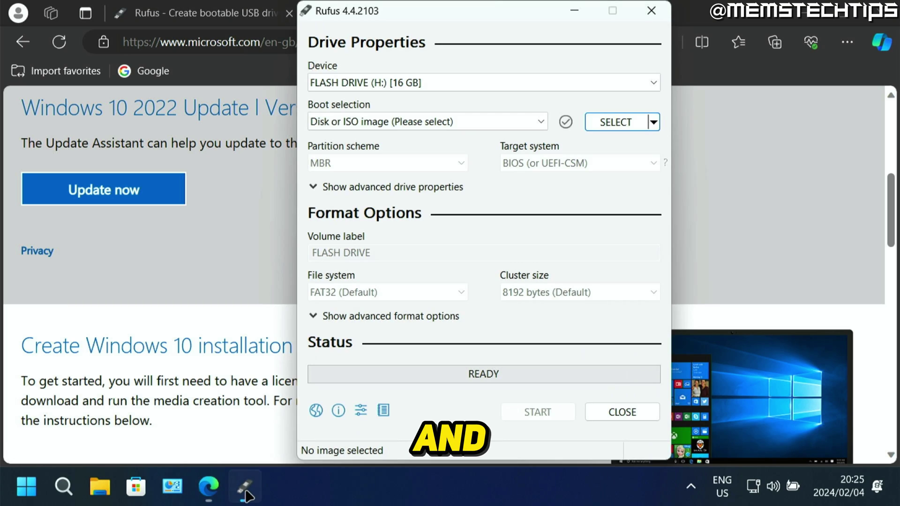
{"action": "left_click", "coordinate": [595, 123]}
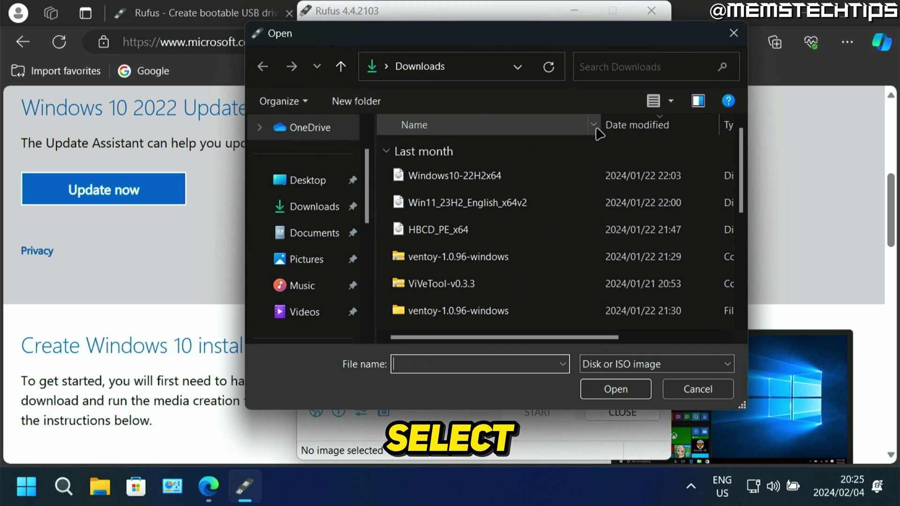
{"action": "left_click", "coordinate": [473, 172]}
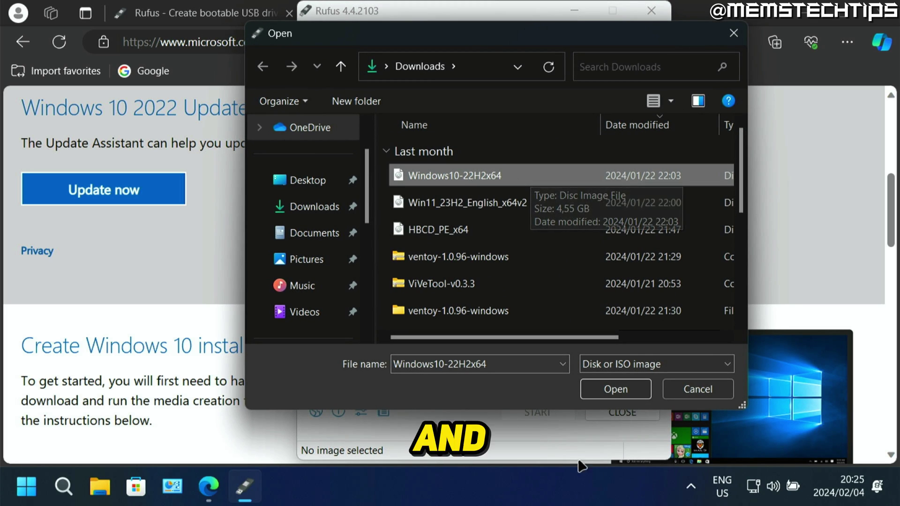
{"action": "left_click", "coordinate": [612, 391]}
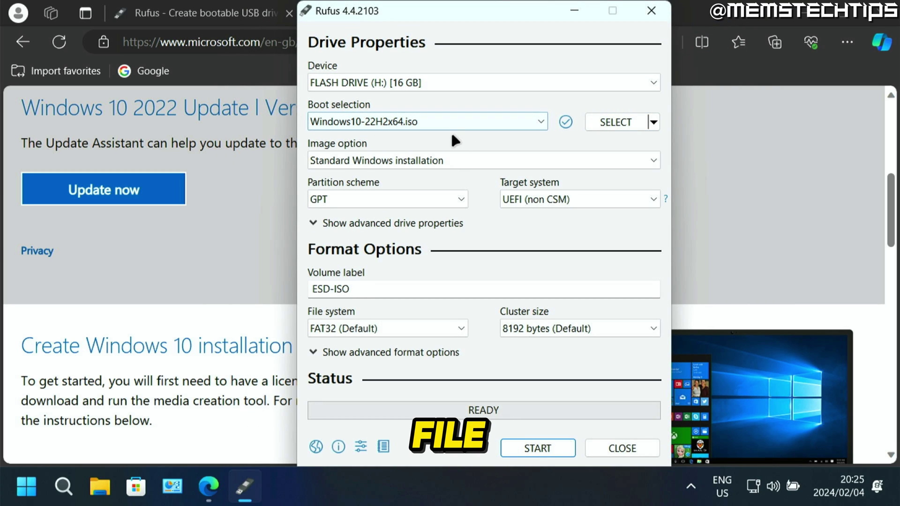
{"action": "left_click", "coordinate": [652, 122]}
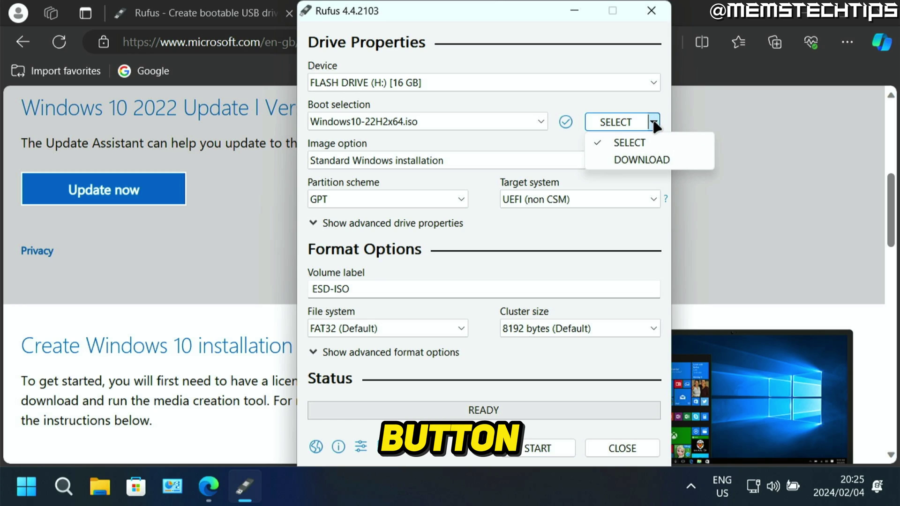
{"action": "left_click", "coordinate": [655, 160]}
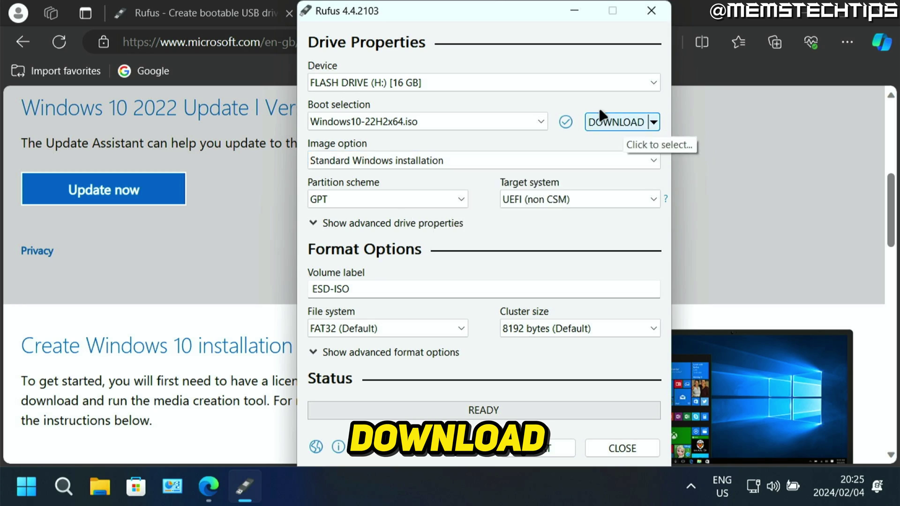
Start an ISO download and choose Windows 10, release 22H2 v1
{"action": "left_click", "coordinate": [616, 125]}
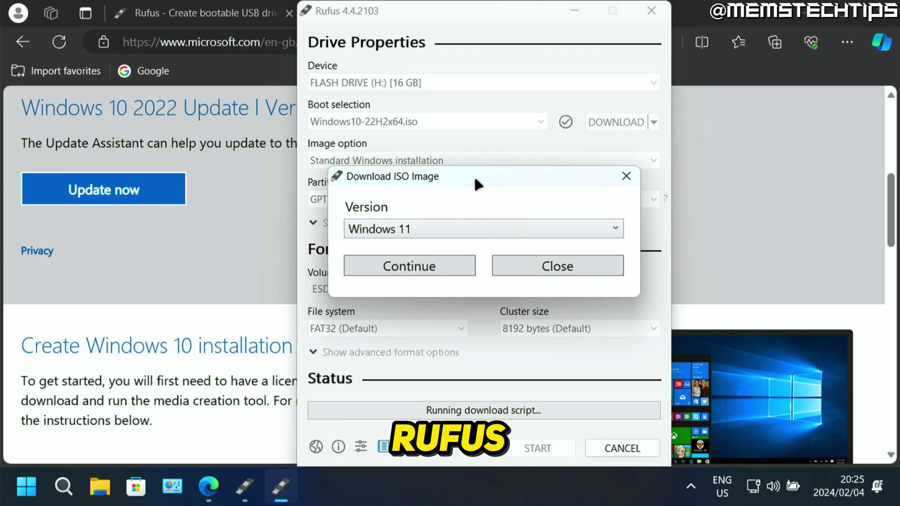
{"action": "left_click_drag", "start_coordinate": [474, 179], "coordinate": [465, 96]}
{"action": "left_click", "coordinate": [459, 151]}
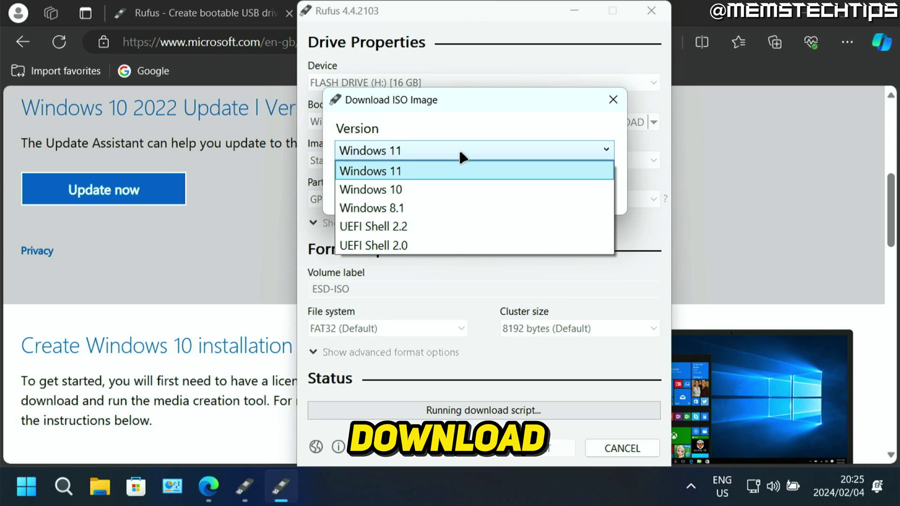
{"action": "left_click", "coordinate": [418, 189]}
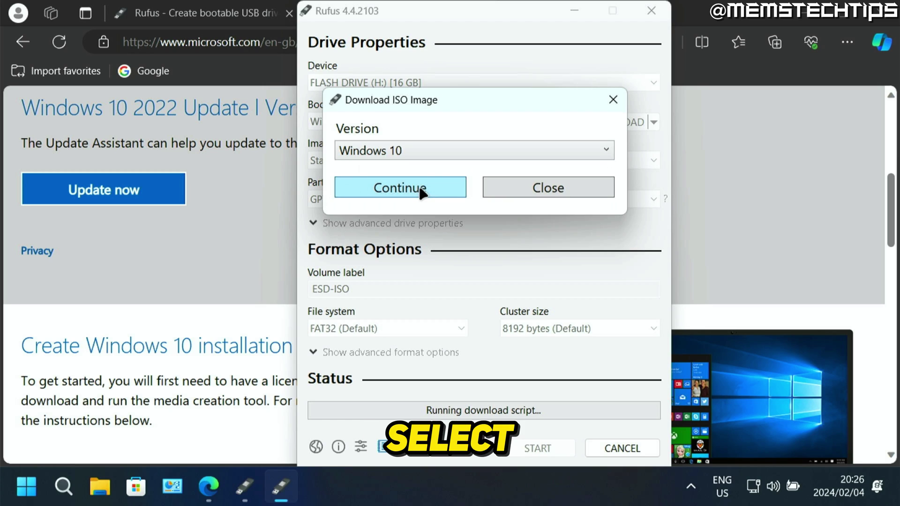
{"action": "left_click", "coordinate": [431, 187]}
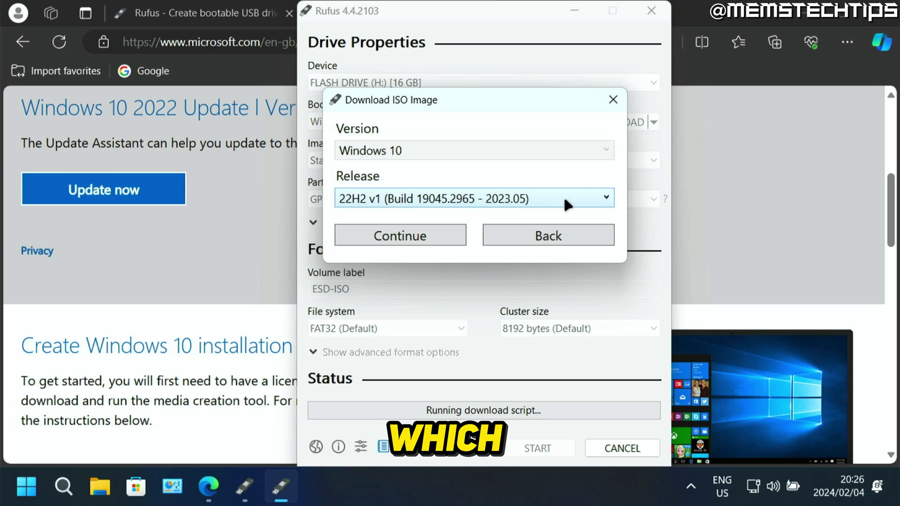
{"action": "left_click", "coordinate": [564, 199]}
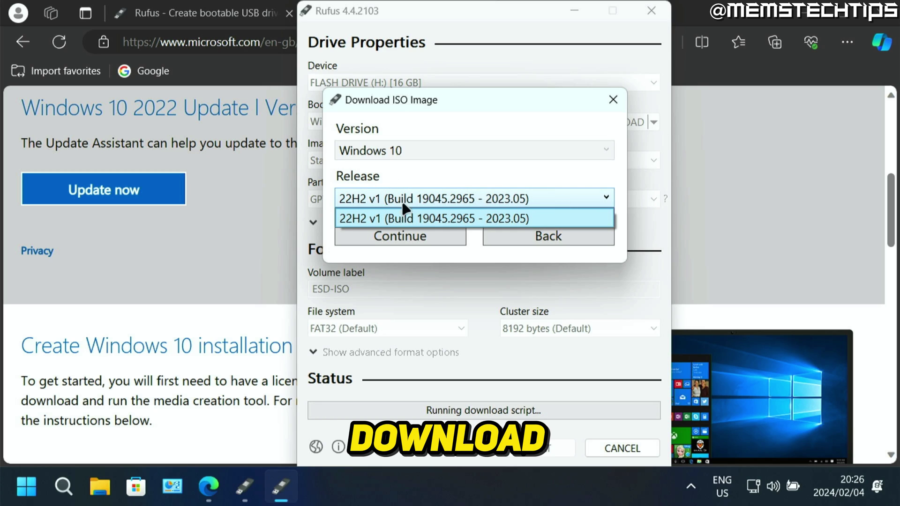
{"action": "left_click", "coordinate": [431, 220]}
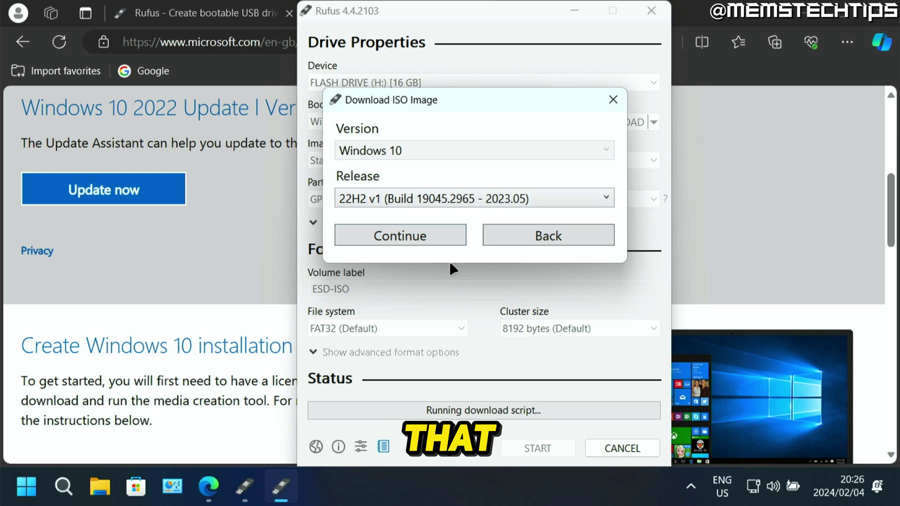
{"action": "left_click", "coordinate": [430, 236]}
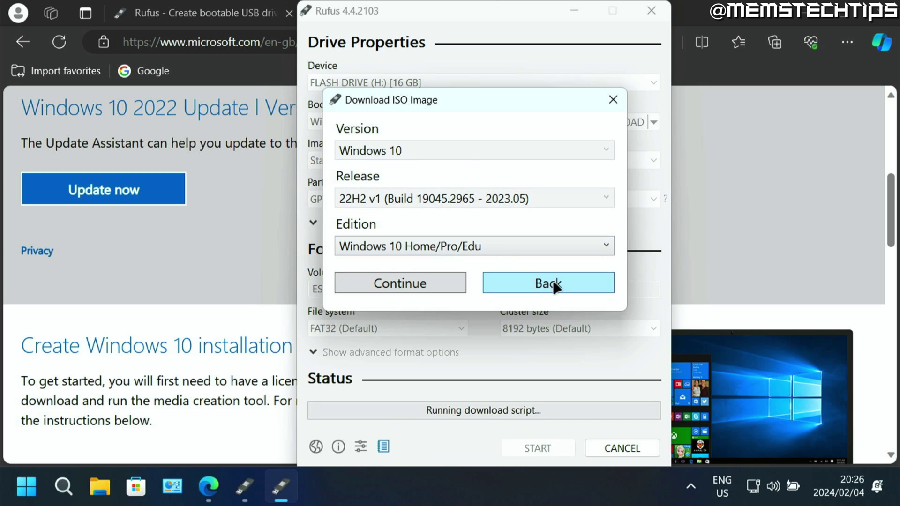
Choose the Home/Pro/Edu edition, English (United States) language and x64 architecture
{"action": "left_click", "coordinate": [539, 246]}
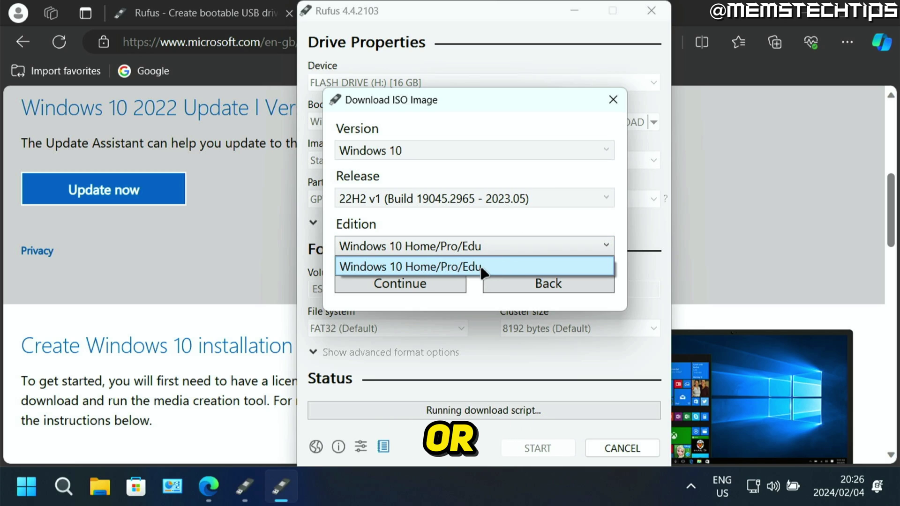
{"action": "left_click", "coordinate": [483, 270]}
{"action": "left_click", "coordinate": [441, 281]}
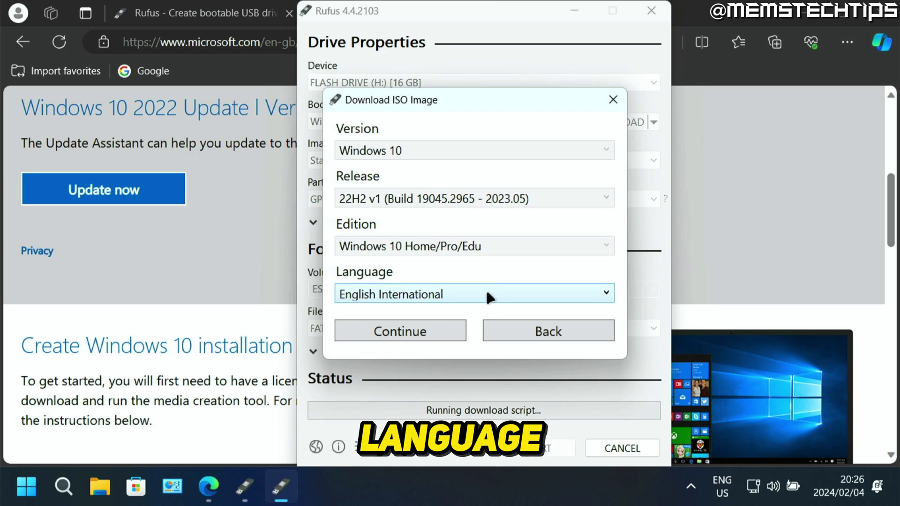
{"action": "left_click", "coordinate": [487, 294]}
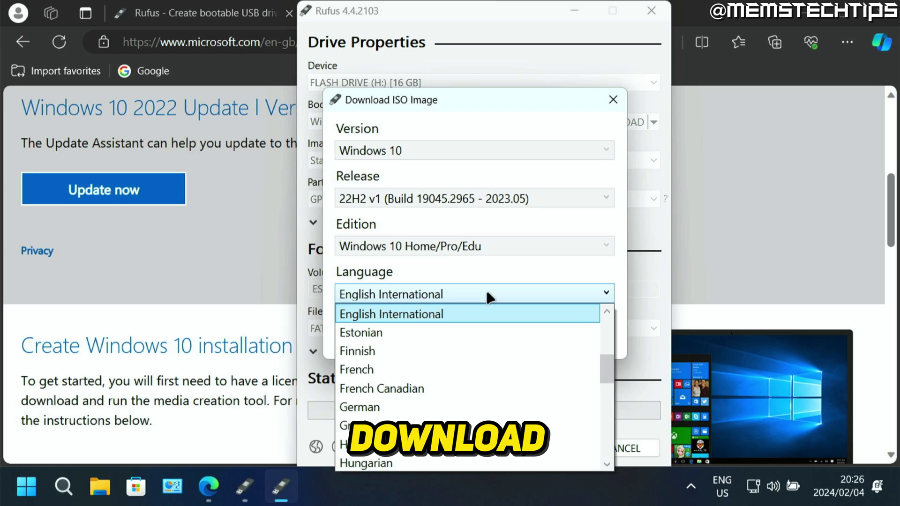
{"action": "left_click", "coordinate": [607, 313]}
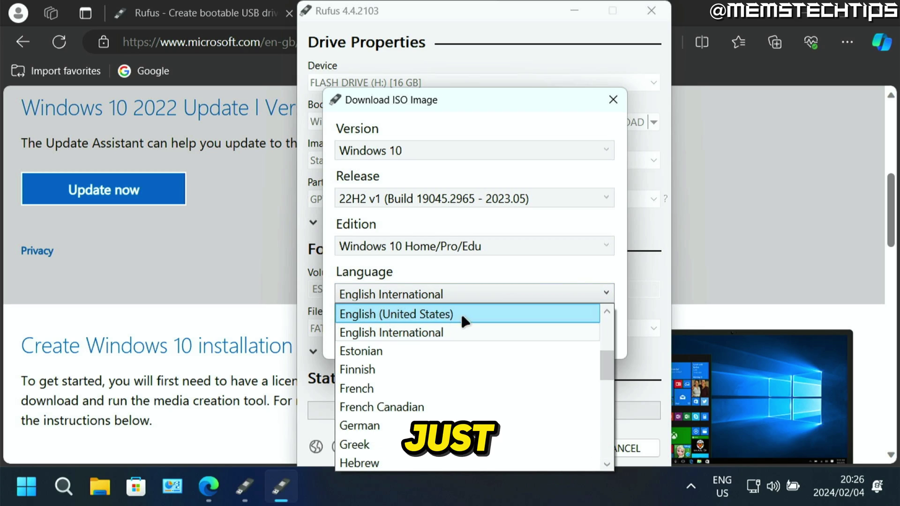
{"action": "left_click", "coordinate": [420, 315]}
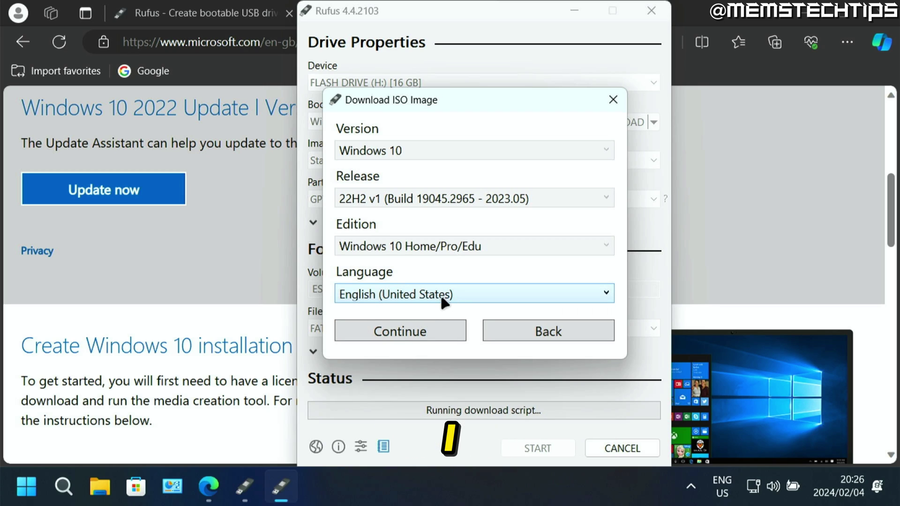
{"action": "left_click", "coordinate": [433, 324]}
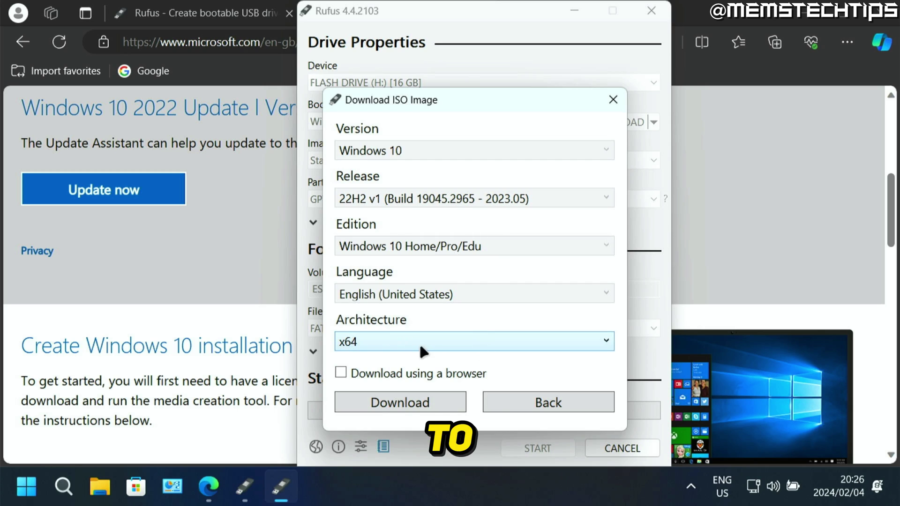
{"action": "left_click_drag", "start_coordinate": [429, 102], "coordinate": [514, 32]}
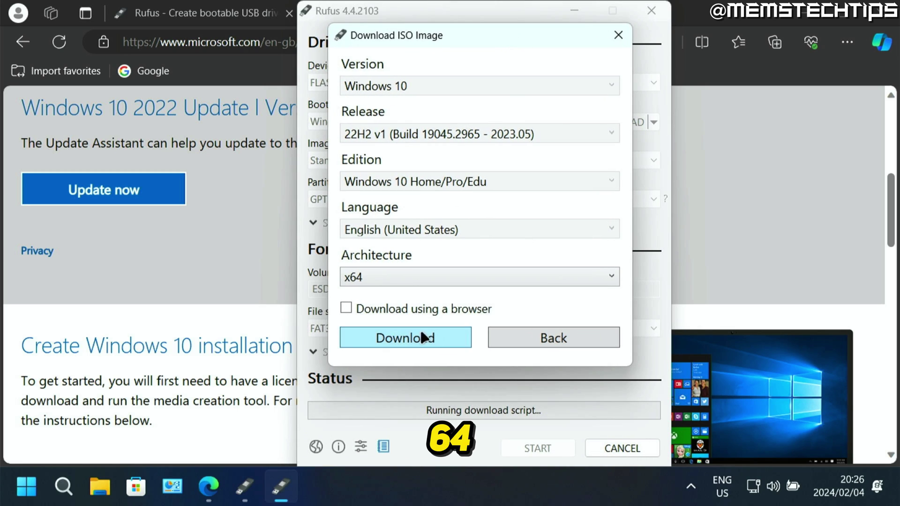
{"action": "left_click", "coordinate": [422, 274]}
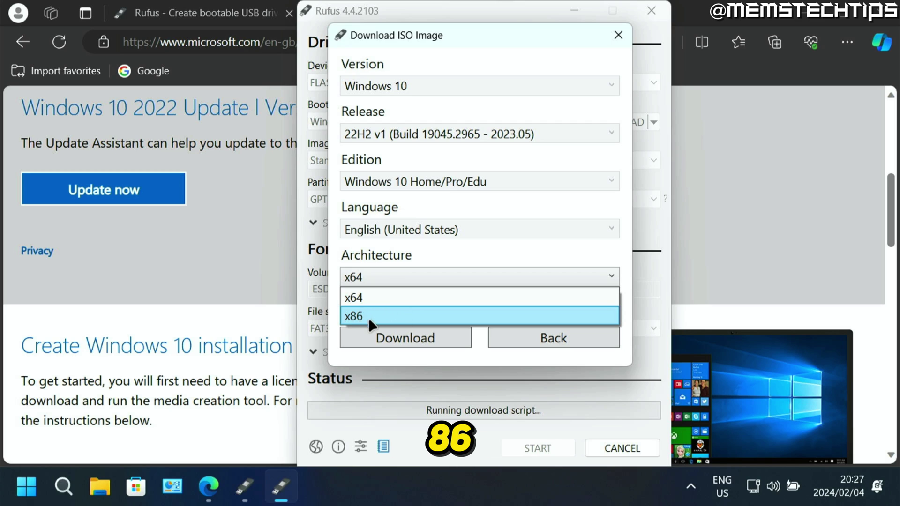
{"action": "left_click", "coordinate": [391, 294]}
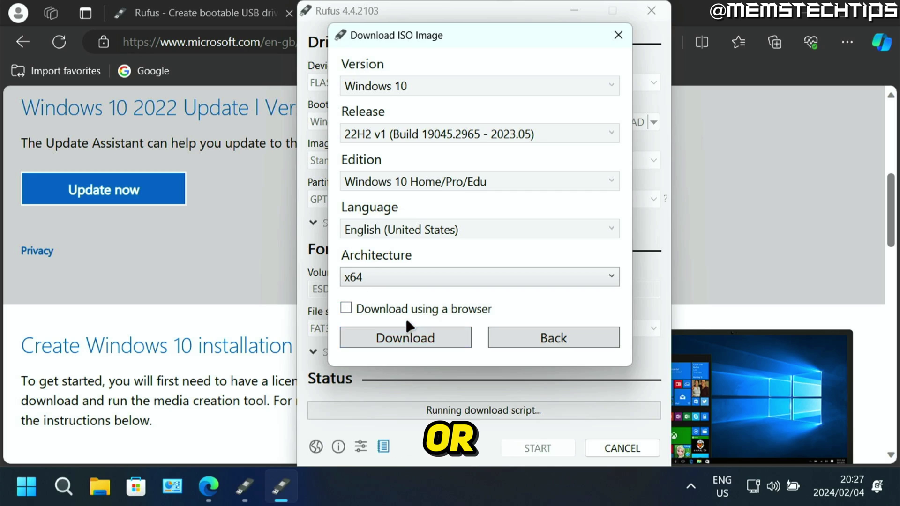
Save Win10_22H2_English_x64v1.iso to Downloads, then cancel the download at 1.2%
{"action": "left_click", "coordinate": [442, 333]}
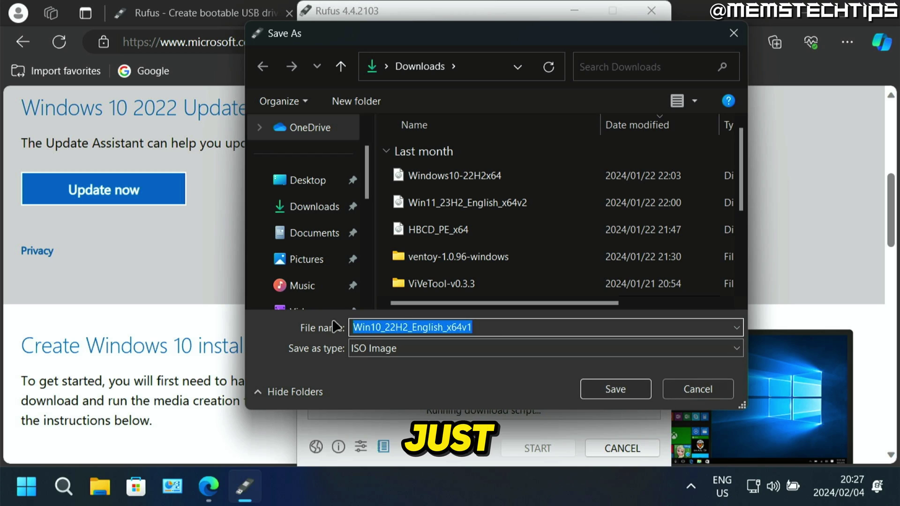
{"action": "left_click", "coordinate": [616, 389]}
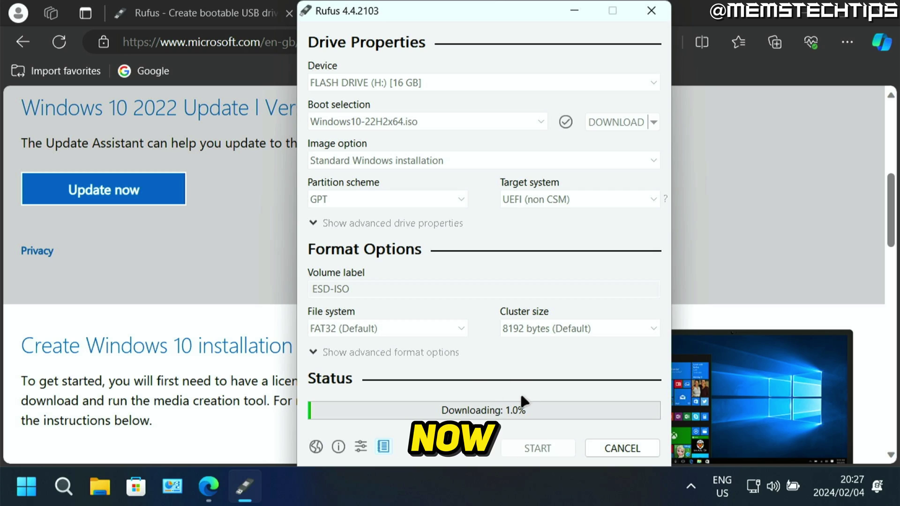
{"action": "left_click", "coordinate": [636, 444]}
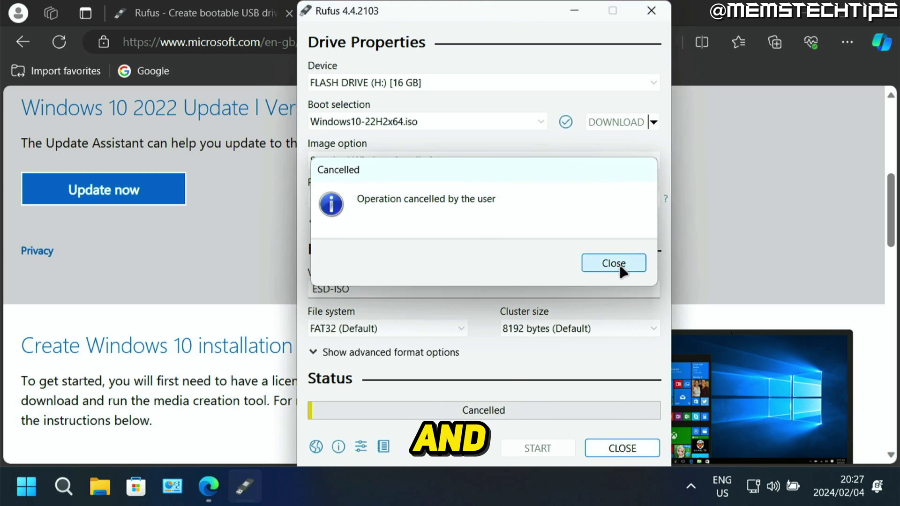
Dismiss the cancellation notice, switch back to SELECT and load Windows10-22H2x64.iso from Downloads
{"action": "left_click", "coordinate": [626, 263]}
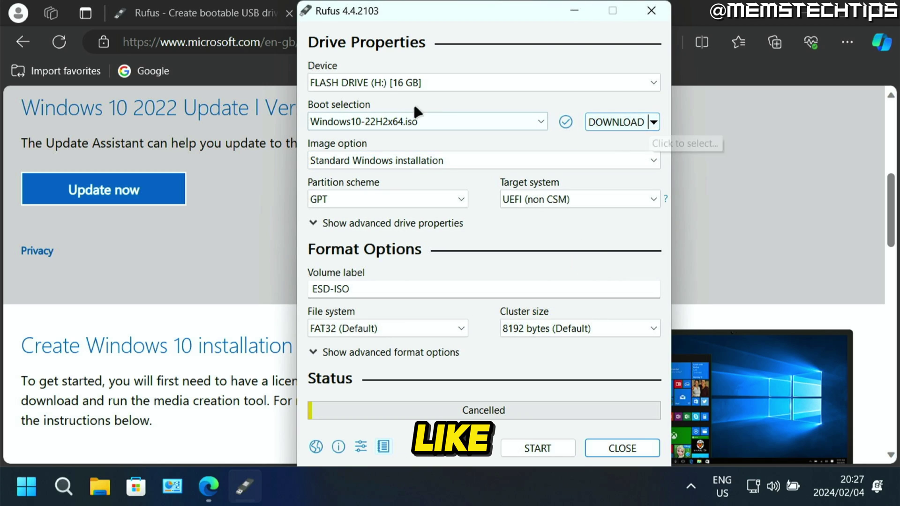
{"action": "left_click", "coordinate": [653, 122]}
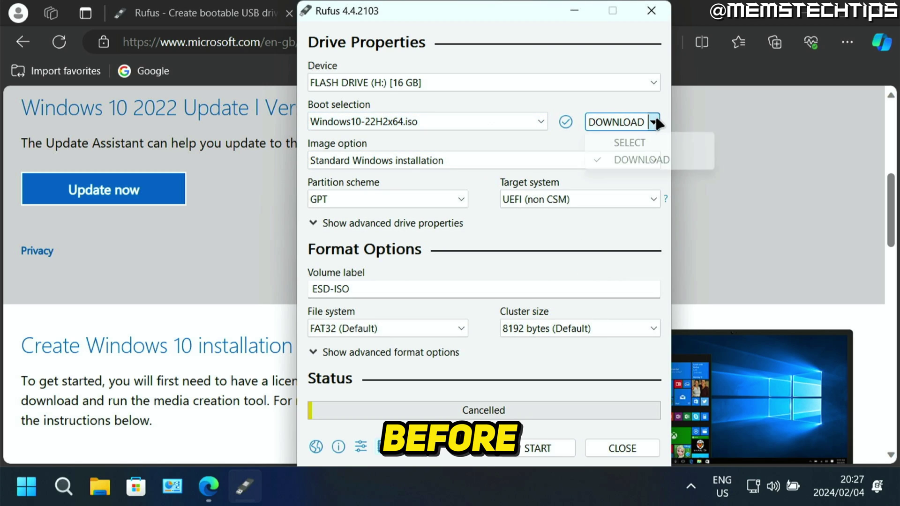
{"action": "left_click", "coordinate": [629, 143]}
{"action": "left_click", "coordinate": [613, 123]}
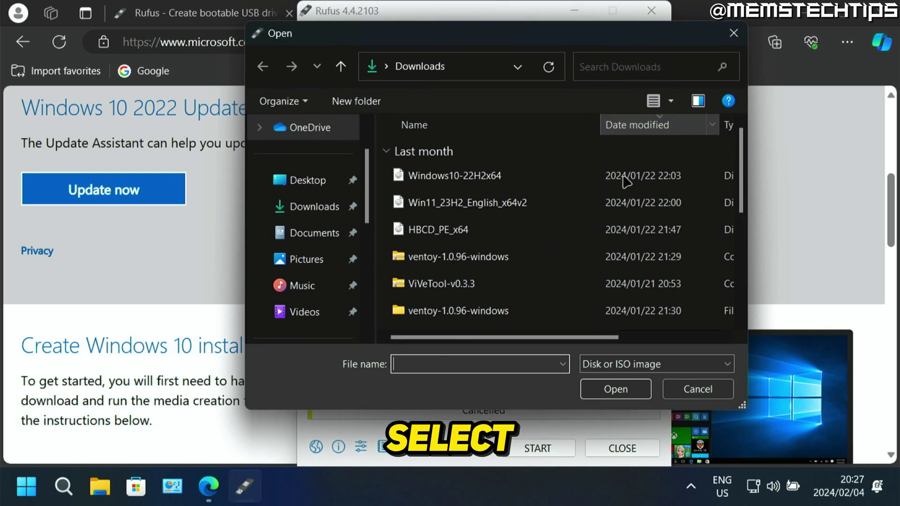
{"action": "left_click", "coordinate": [512, 178]}
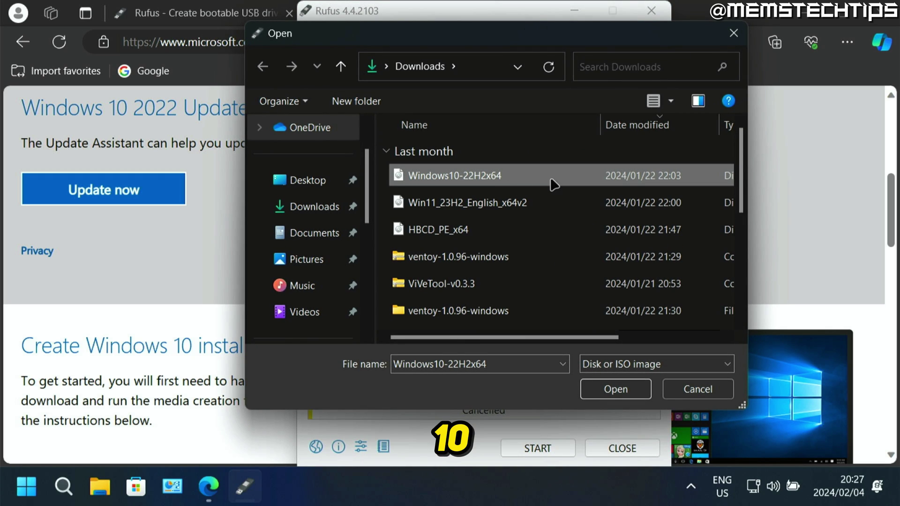
{"action": "double_click", "coordinate": [519, 174]}
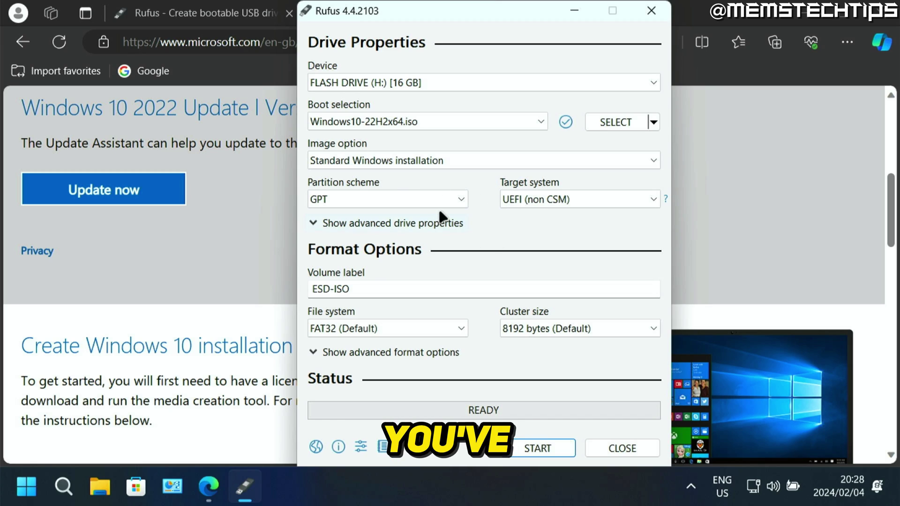
{"action": "left_click", "coordinate": [460, 200]}
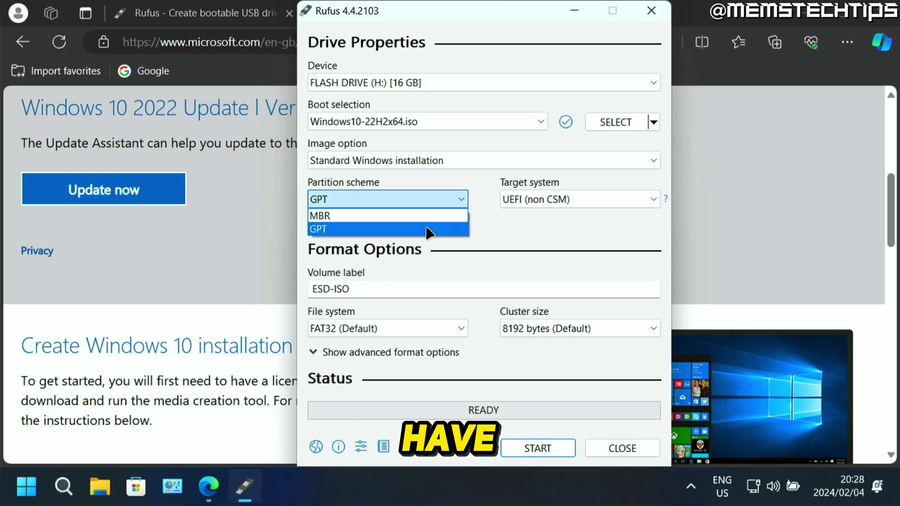
{"action": "left_click", "coordinate": [403, 229]}
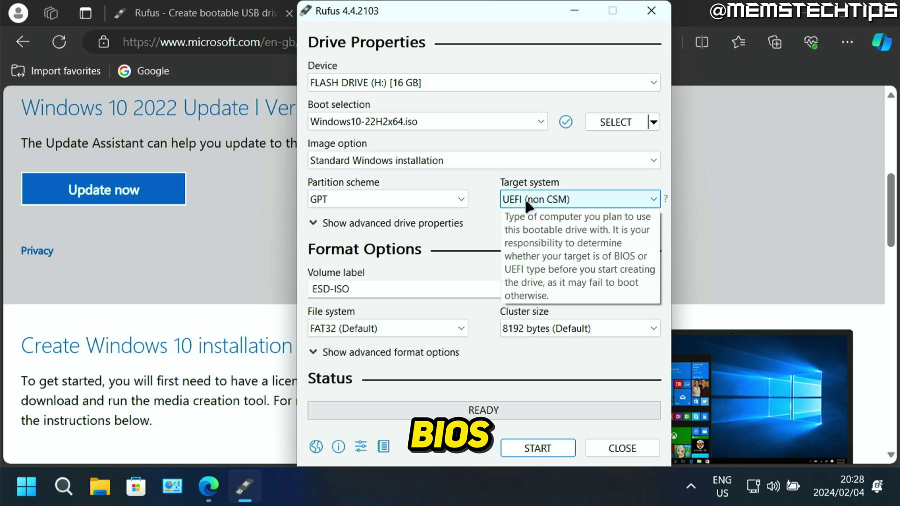
{"action": "left_click", "coordinate": [461, 197]}
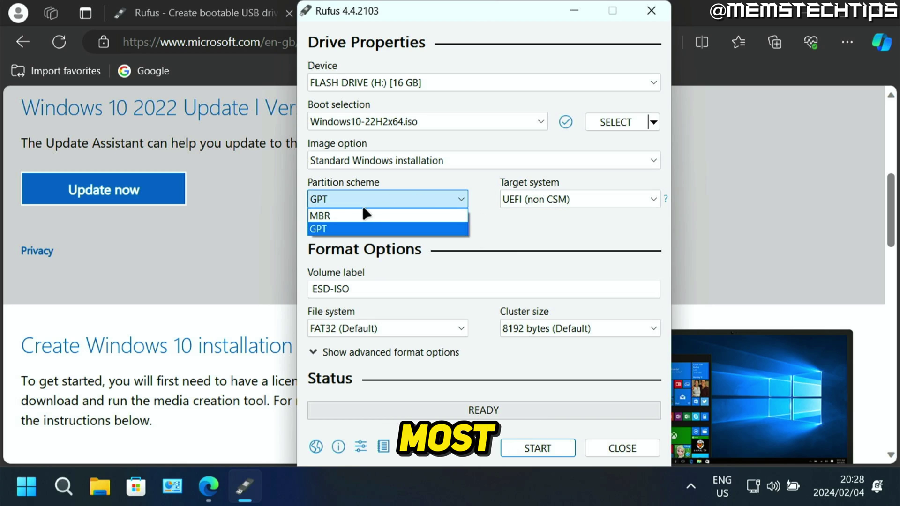
{"action": "left_click", "coordinate": [350, 217]}
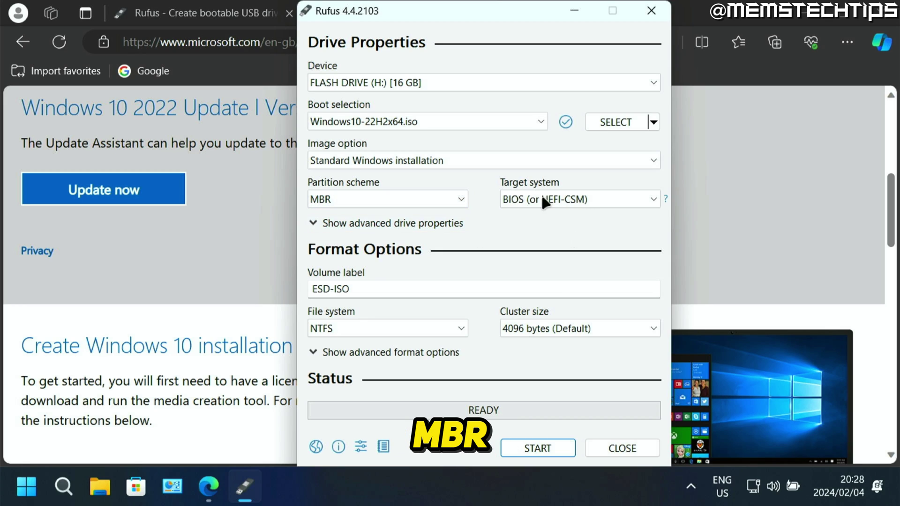
{"action": "left_click", "coordinate": [524, 200]}
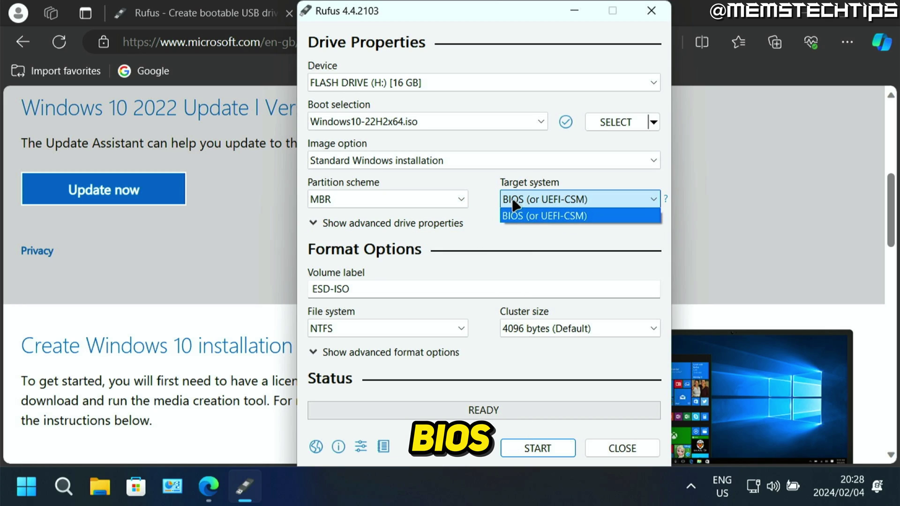
{"action": "left_click", "coordinate": [516, 205]}
{"action": "left_click", "coordinate": [434, 199]}
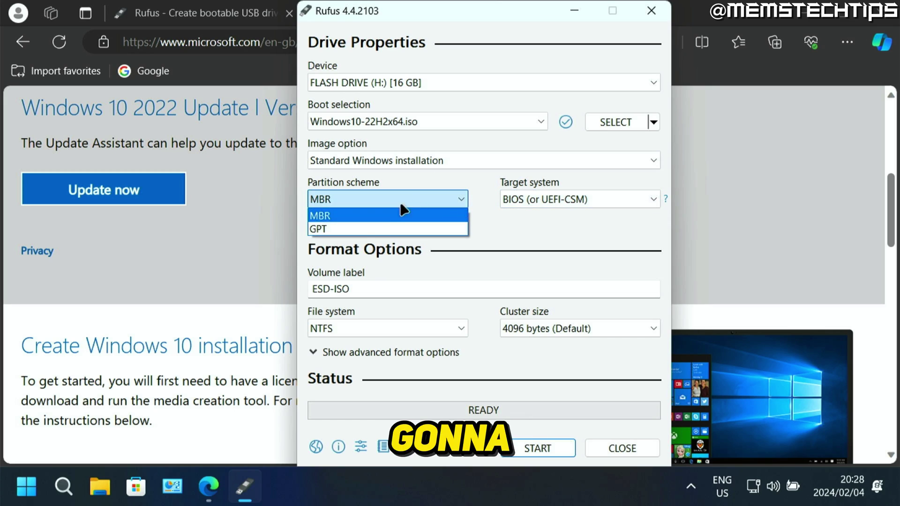
{"action": "left_click", "coordinate": [383, 227]}
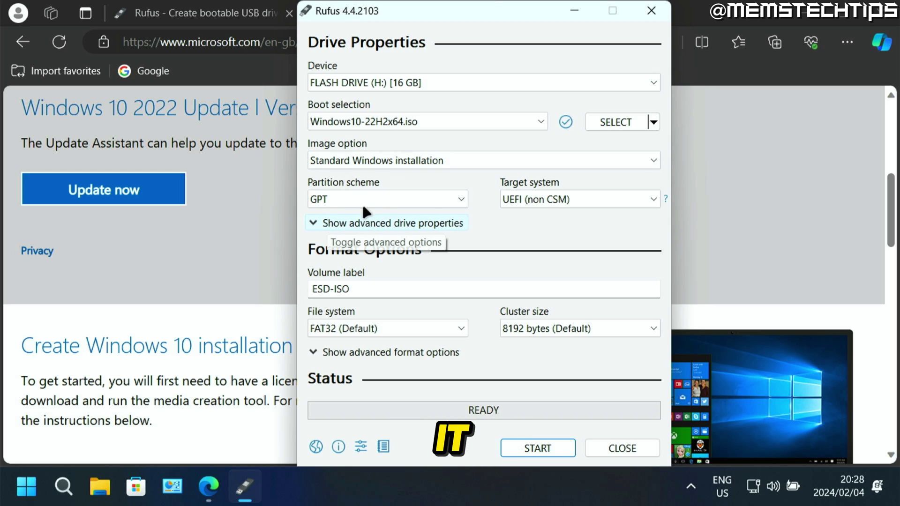
{"action": "left_click", "coordinate": [461, 201]}
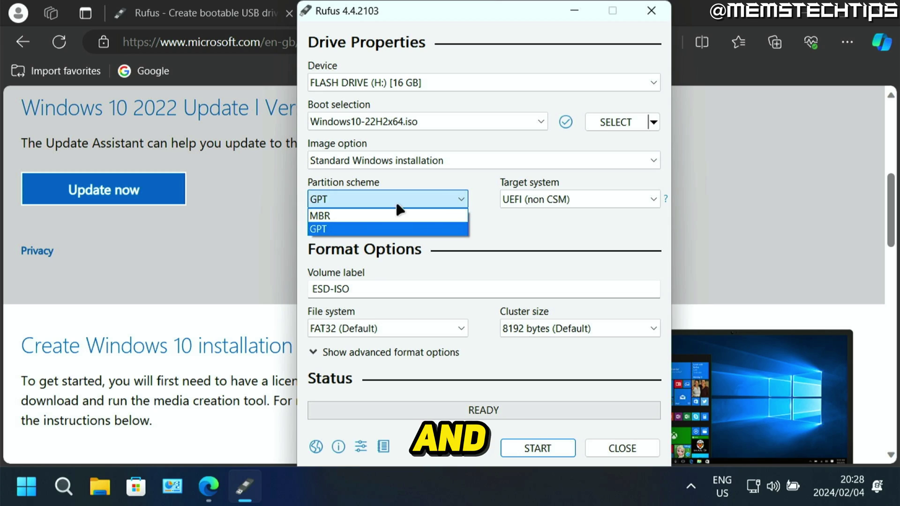
Keep GPT partitioning and change the volume label from ESD-ISO to 'Windows 10'
{"action": "left_click", "coordinate": [398, 230]}
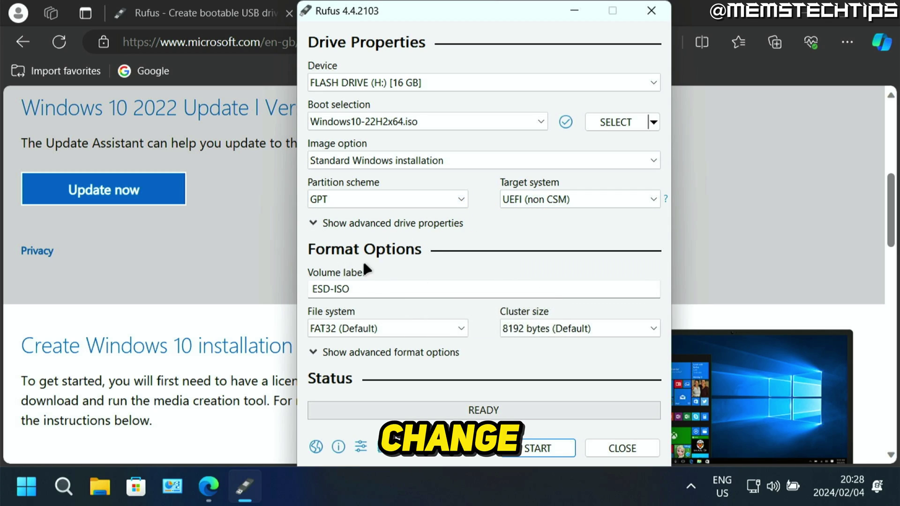
{"action": "double_click", "coordinate": [362, 288]}
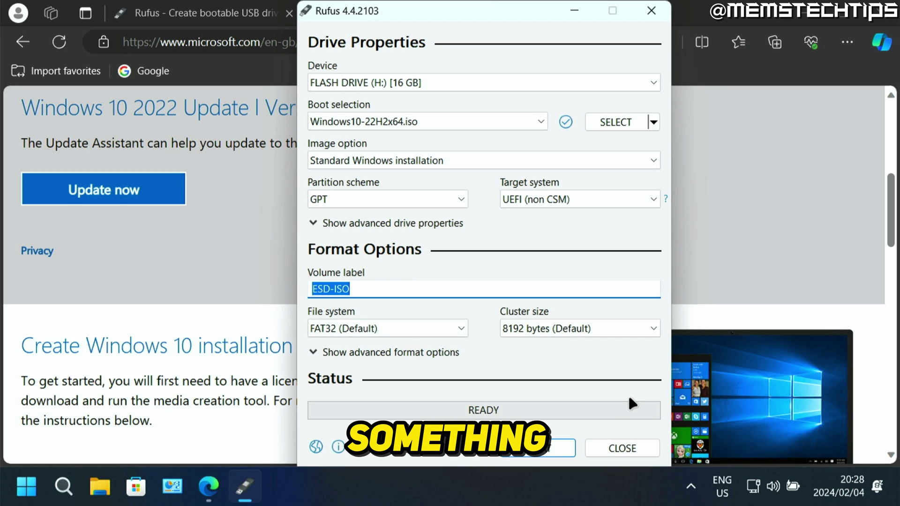
{"action": "type", "text": "Windows 10"}
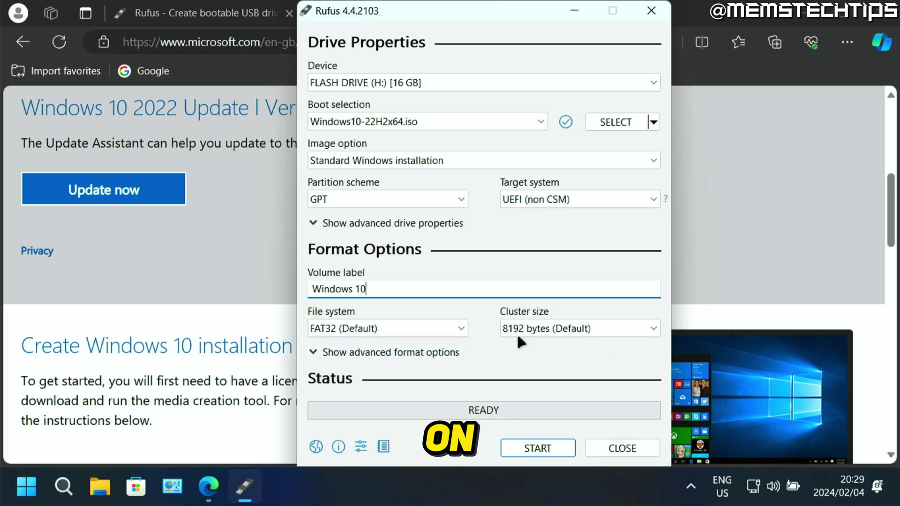
Start the write with local account, regional options and no privacy questions, accepting the erase warnings
{"action": "left_click", "coordinate": [559, 445]}
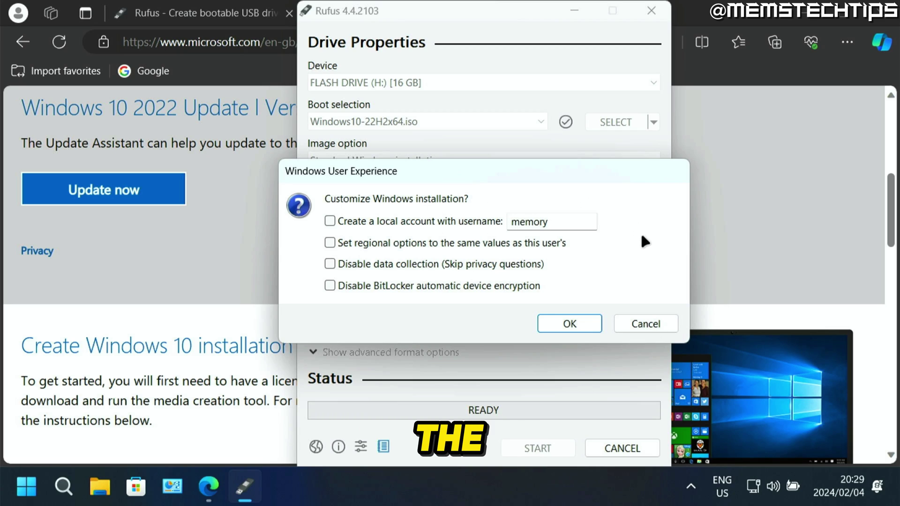
{"action": "left_click", "coordinate": [329, 221]}
{"action": "left_click", "coordinate": [329, 242]}
{"action": "left_click", "coordinate": [330, 264]}
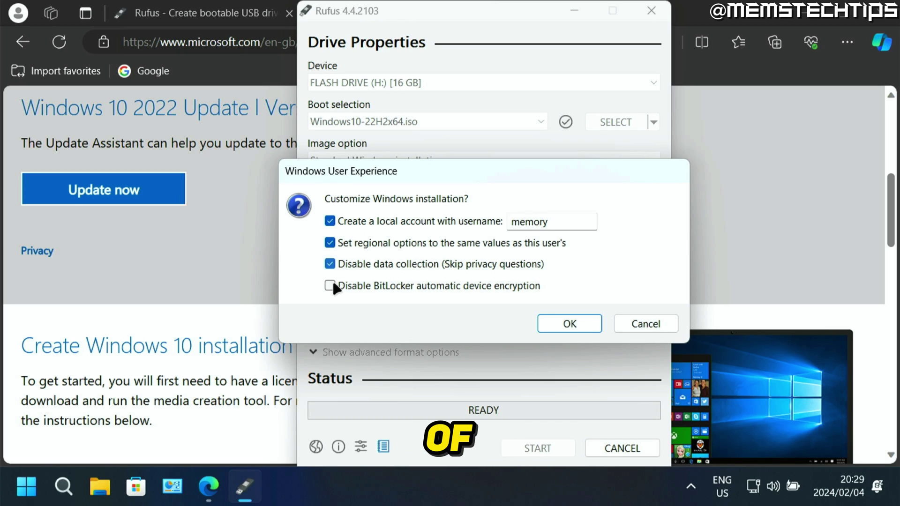
{"action": "left_click", "coordinate": [584, 324]}
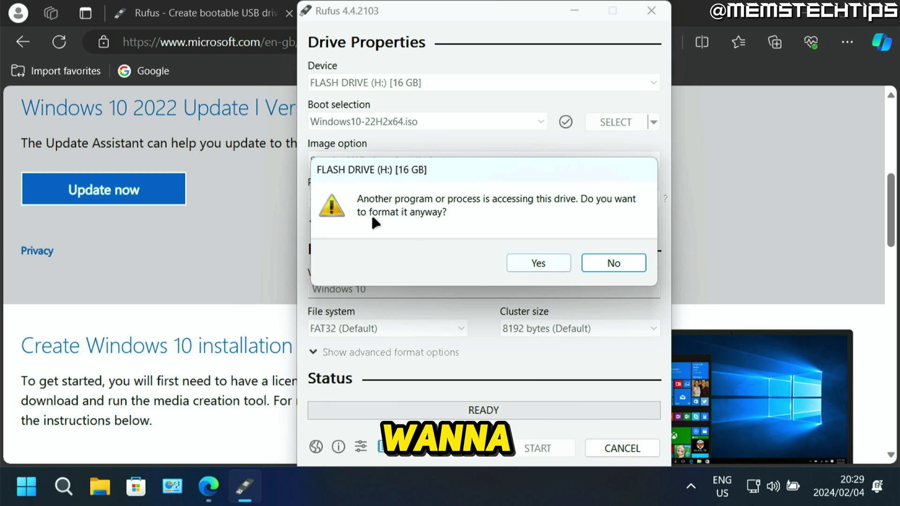
{"action": "left_click", "coordinate": [553, 263]}
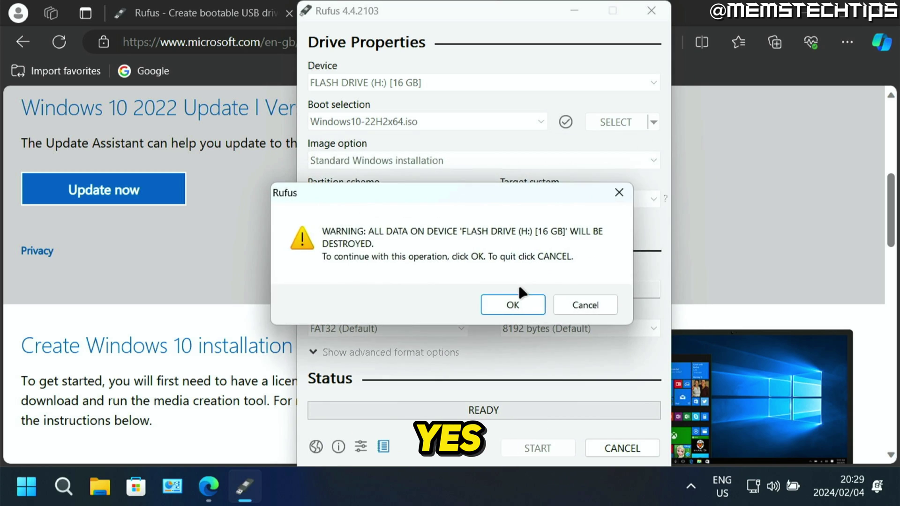
{"action": "left_click", "coordinate": [529, 298]}
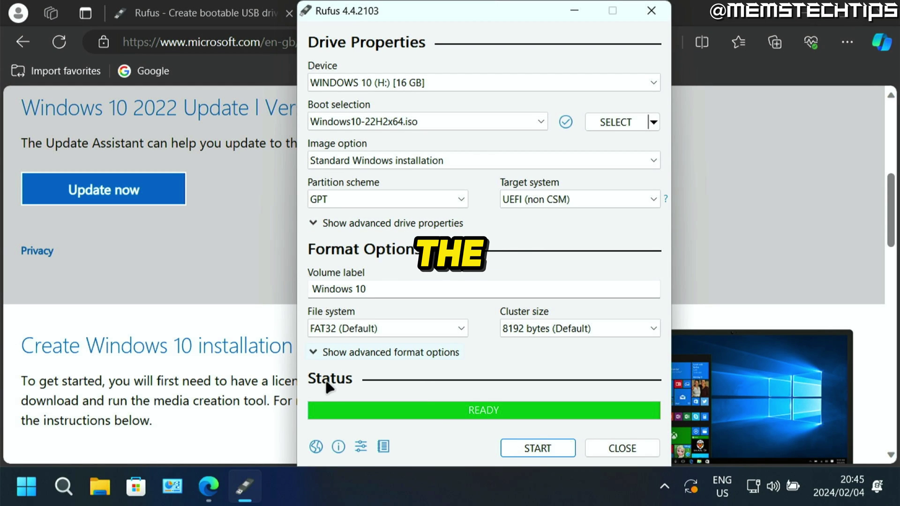
Close Rufus once the status bar shows READY for the WINDOWS 10 drive
{"action": "left_click", "coordinate": [631, 453]}
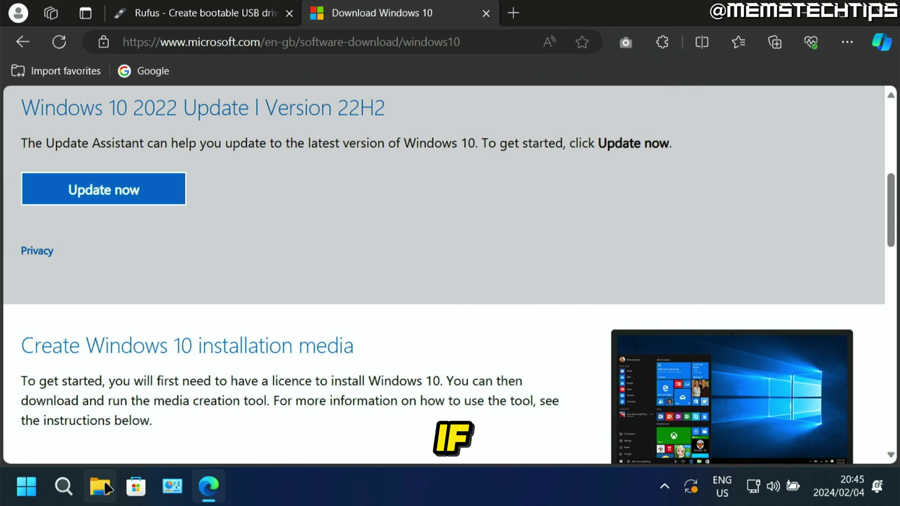
Open the WINDOWS 10 (H:) drive from This PC in File Explorer
{"action": "left_click", "coordinate": [100, 486]}
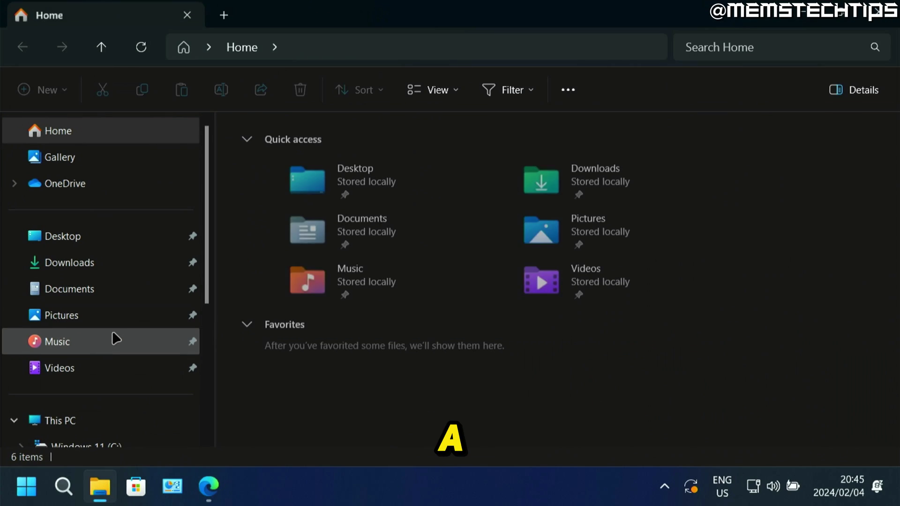
{"action": "left_click", "coordinate": [70, 428]}
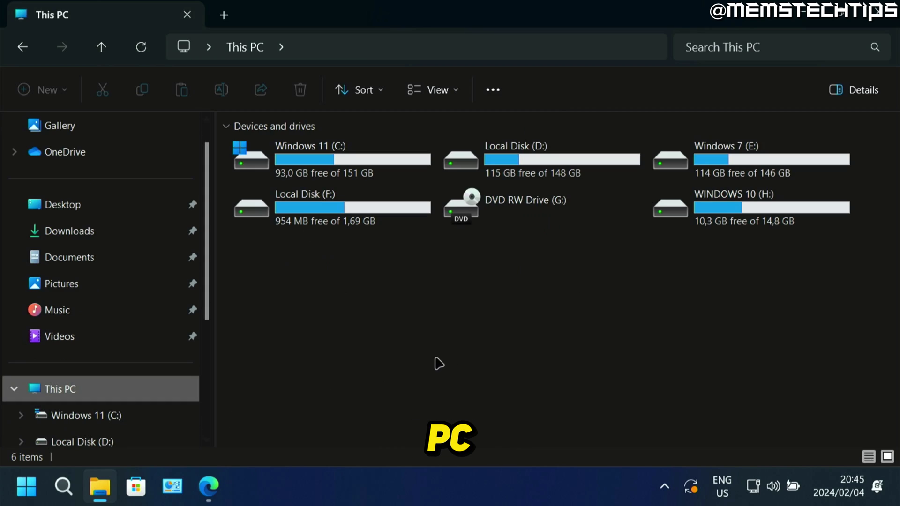
{"action": "left_click", "coordinate": [735, 223]}
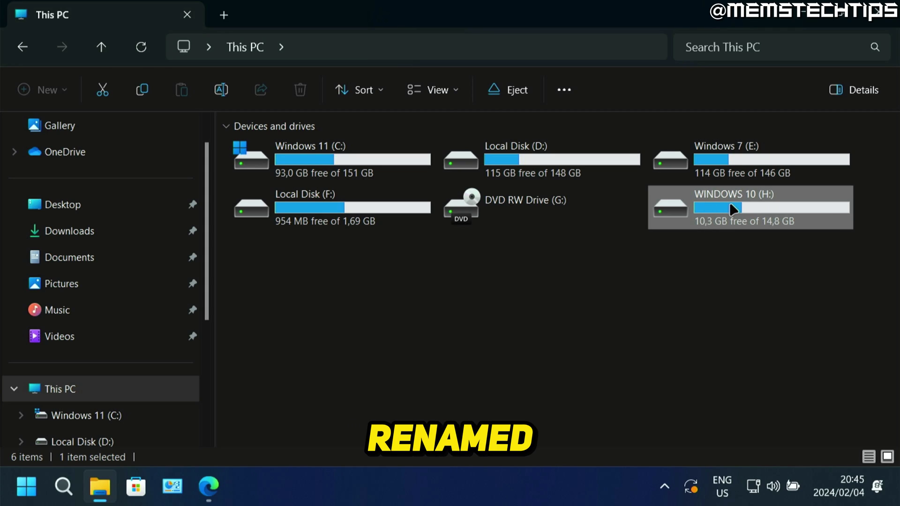
{"action": "double_click", "coordinate": [729, 205]}
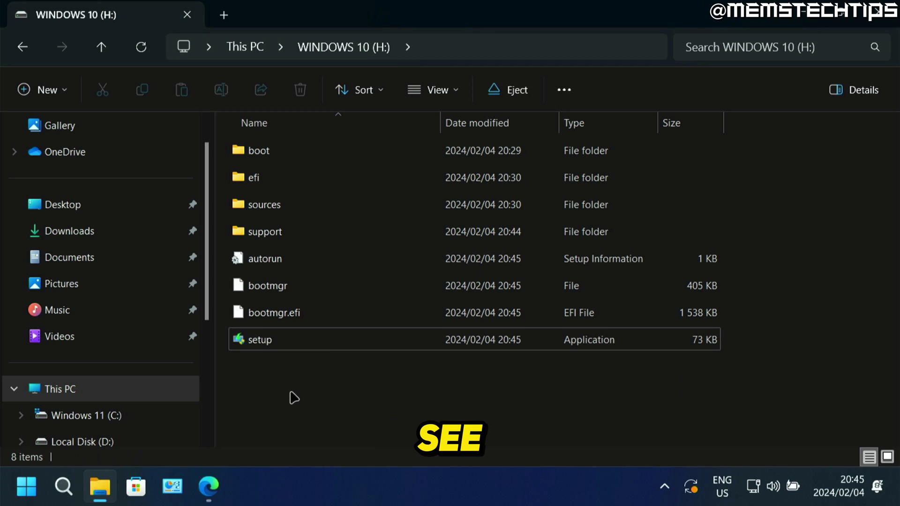
Select and inspect the drive's eight files and folders, singling out the setup application
{"action": "left_click_drag", "start_coordinate": [283, 394], "coordinate": [297, 147]}
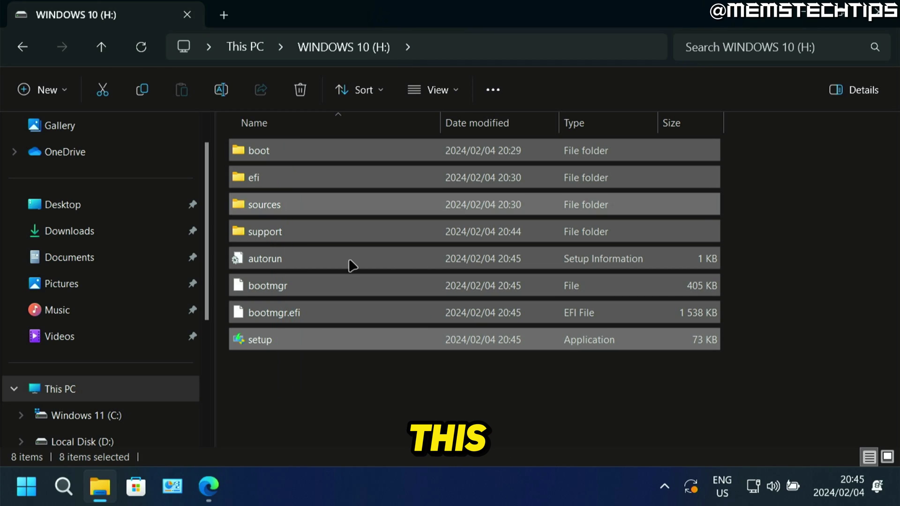
{"action": "left_click", "coordinate": [376, 390]}
{"action": "left_click", "coordinate": [334, 345]}
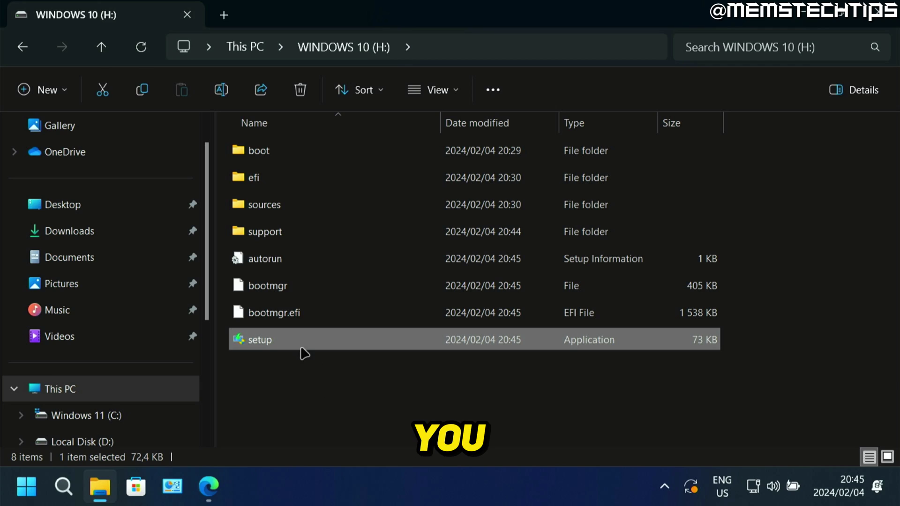
{"action": "left_click", "coordinate": [321, 386]}
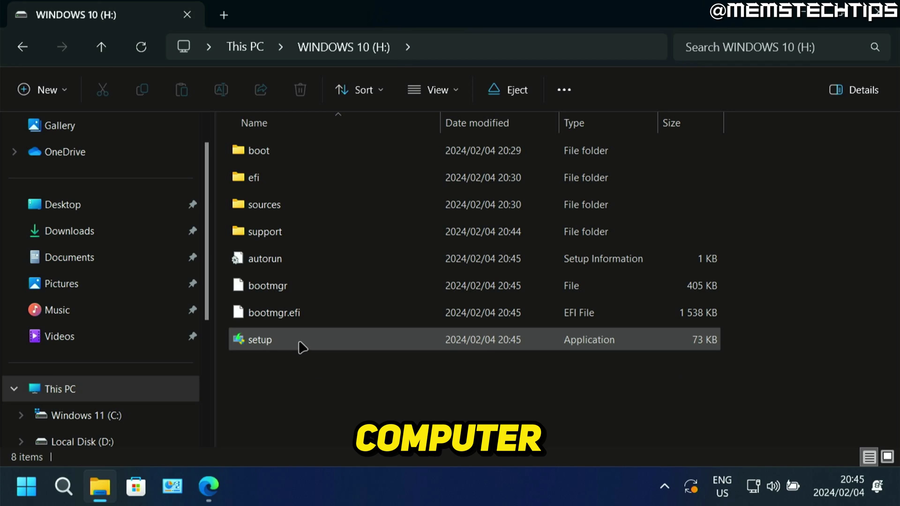
{"action": "left_click_drag", "start_coordinate": [316, 413], "coordinate": [398, 145]}
{"action": "left_click", "coordinate": [257, 49]}
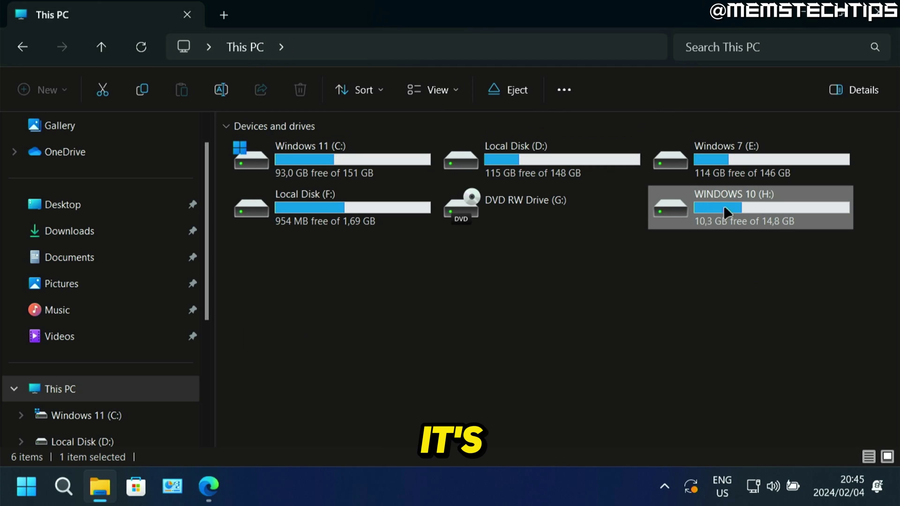